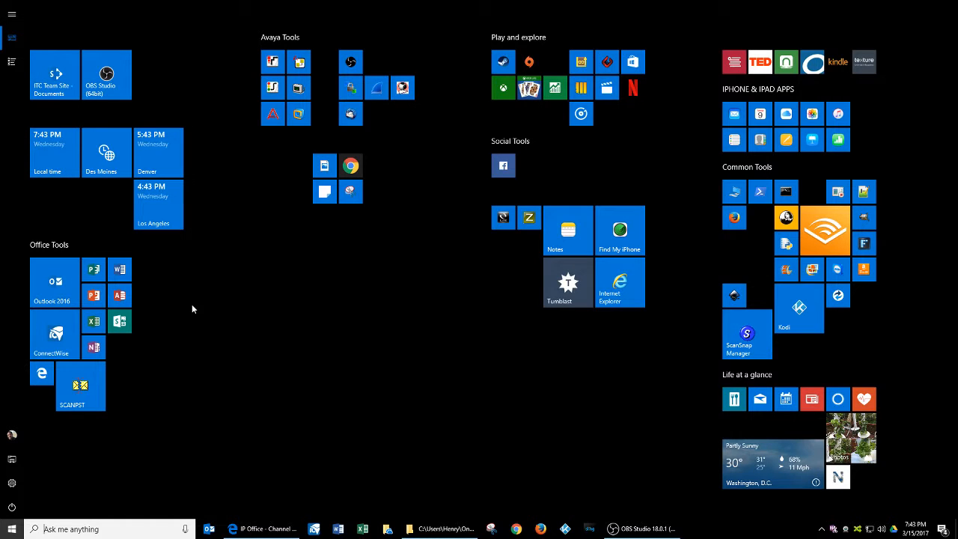
Step: Launch Avaya IP Office Manager and switch it to the Simplified View
type("mana")
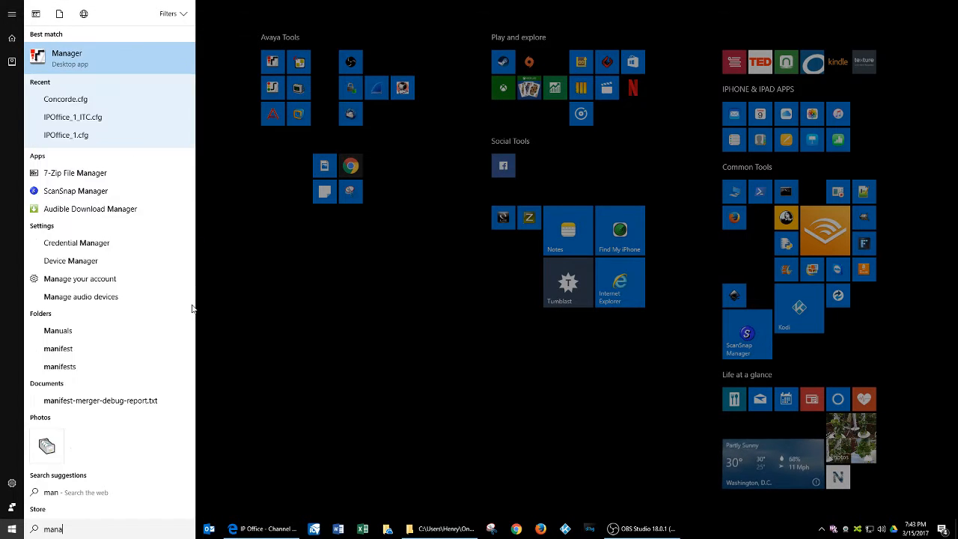
left_click(65, 56)
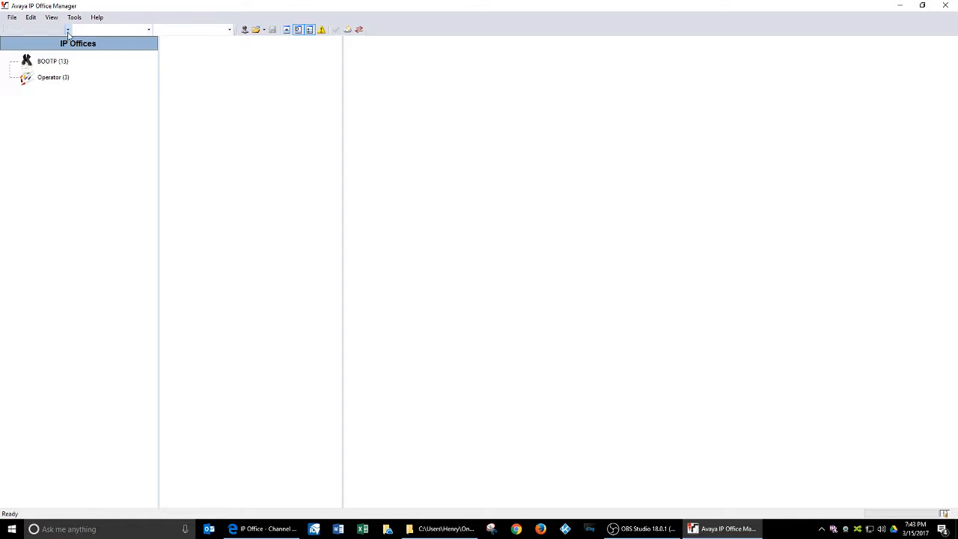
left_click(51, 17)
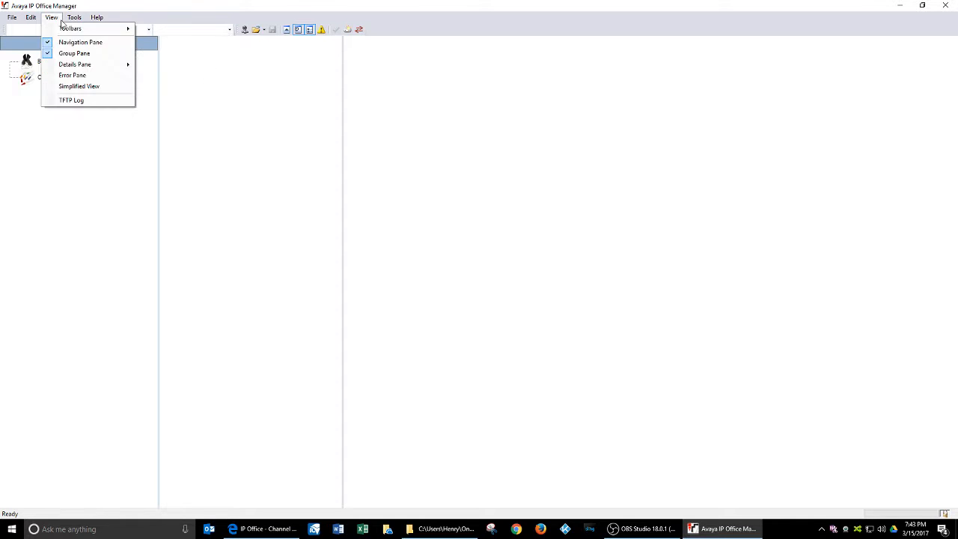
left_click(78, 86)
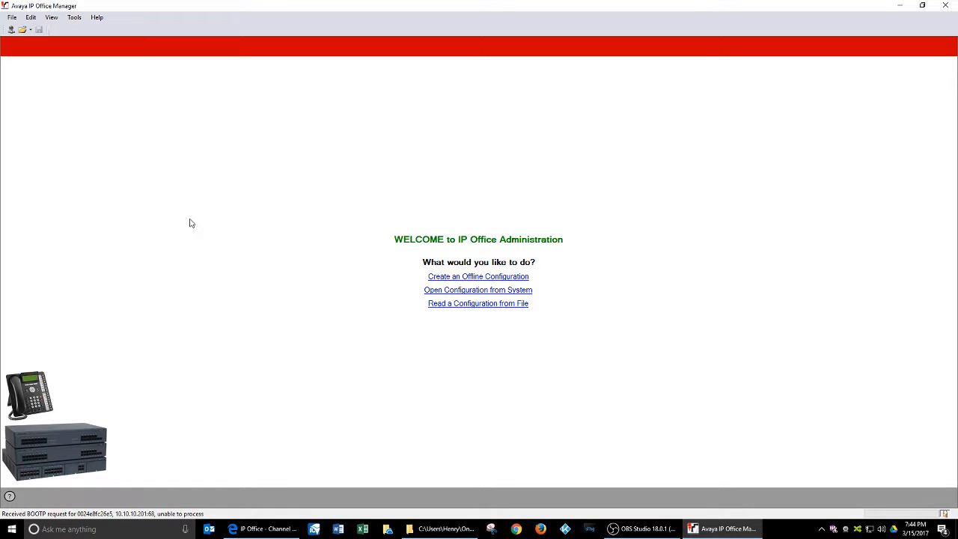
Step: Open the Manager help, widen its window and contents list to view the topics, and close it
left_click(10, 496)
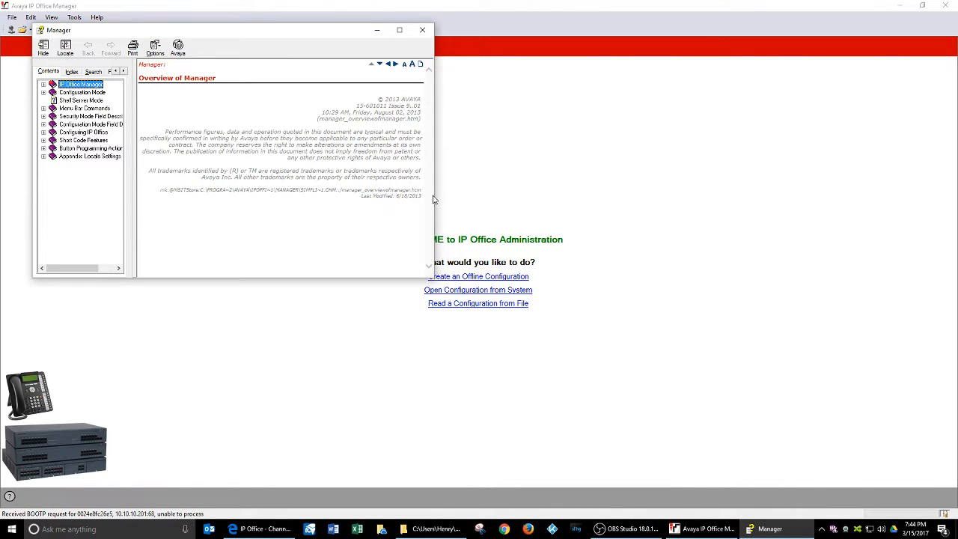
left_click_drag(432, 195, 589, 194)
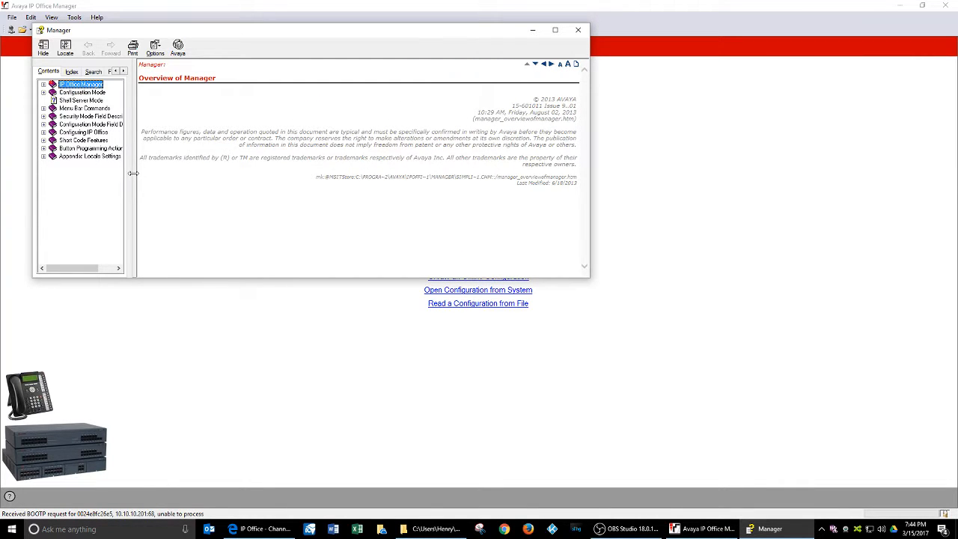
left_click_drag(136, 173, 299, 180)
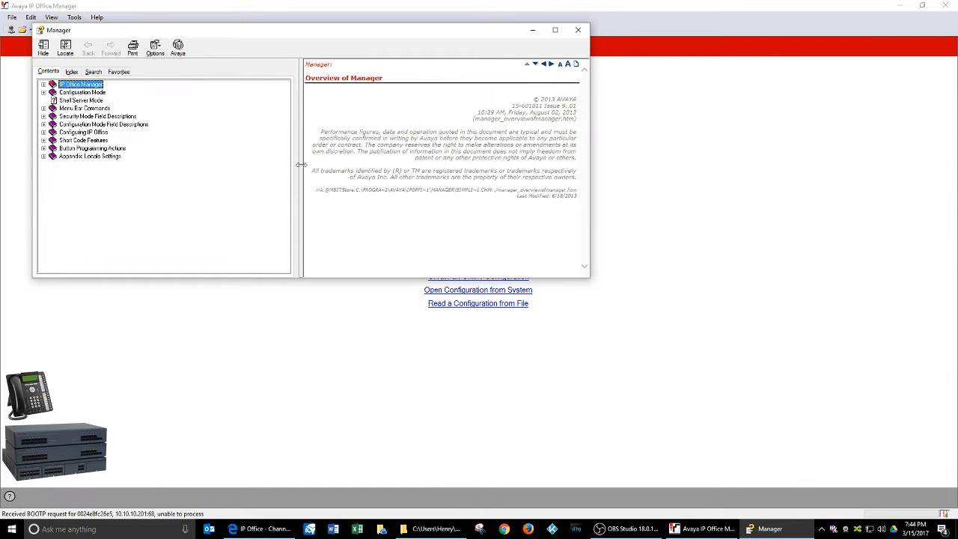
left_click(578, 31)
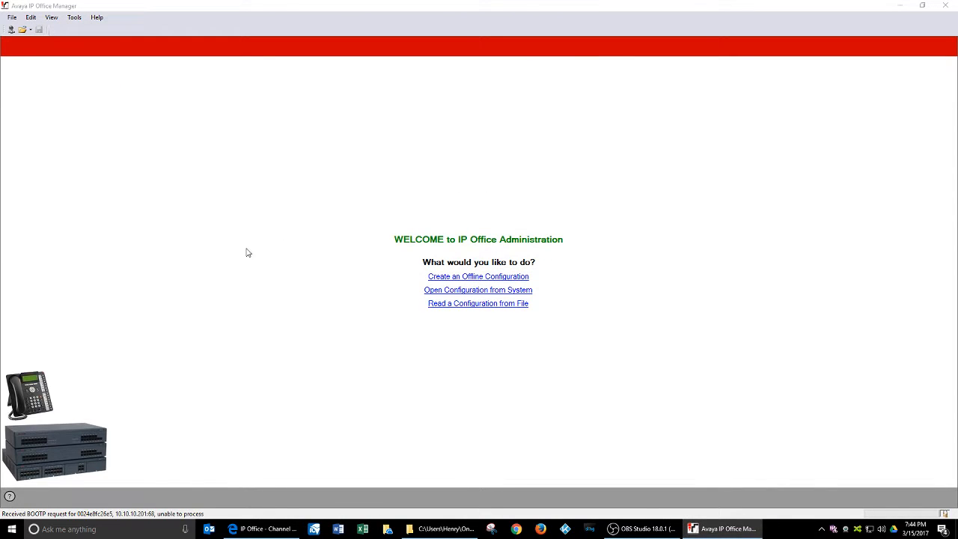
Step: Start an offline configuration in IP Office Standard Mode with an extension number length of 3
left_click(458, 277)
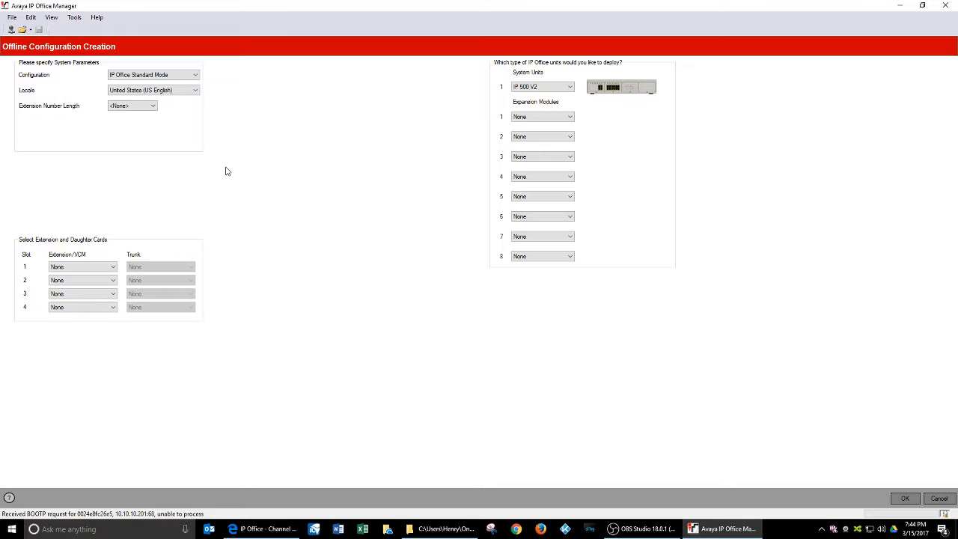
left_click(154, 106)
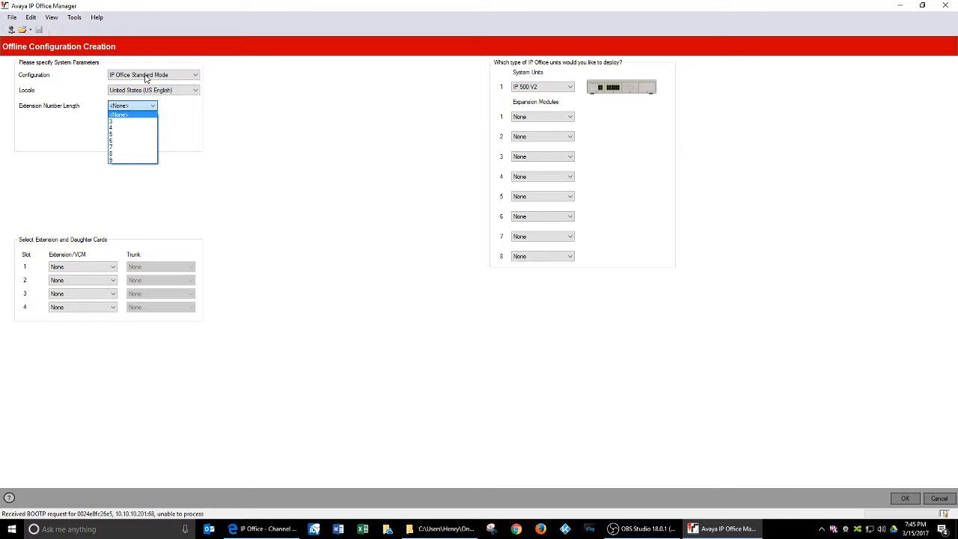
left_click(183, 127)
left_click(180, 75)
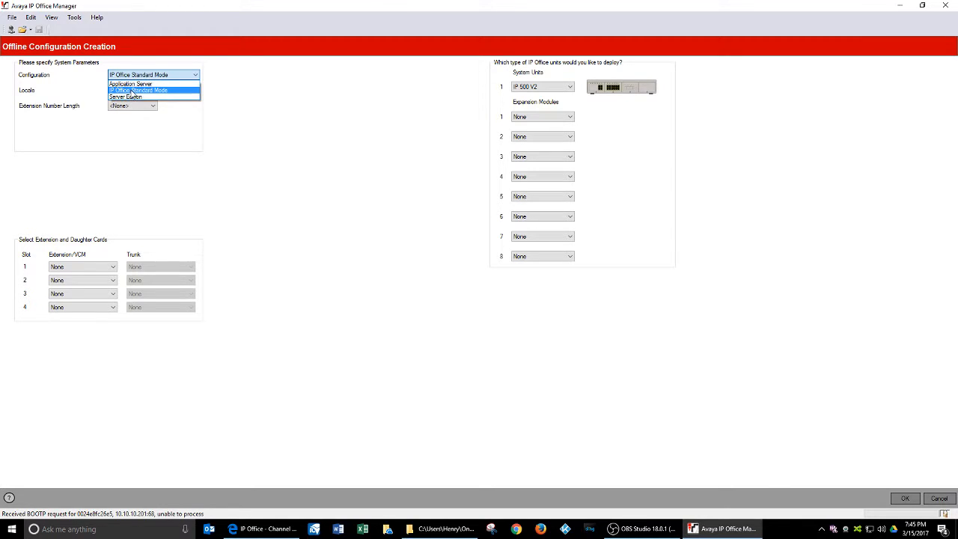
left_click(132, 91)
left_click(193, 78)
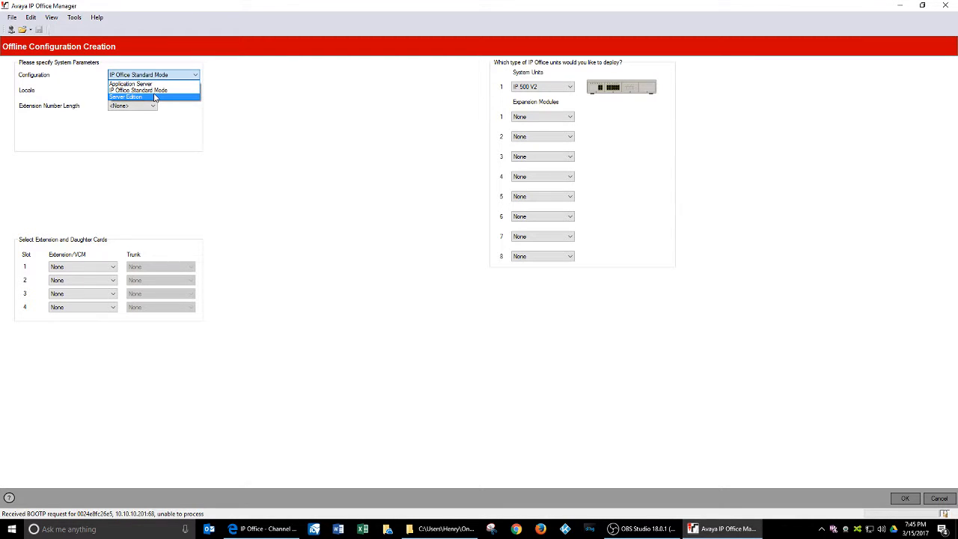
left_click(207, 114)
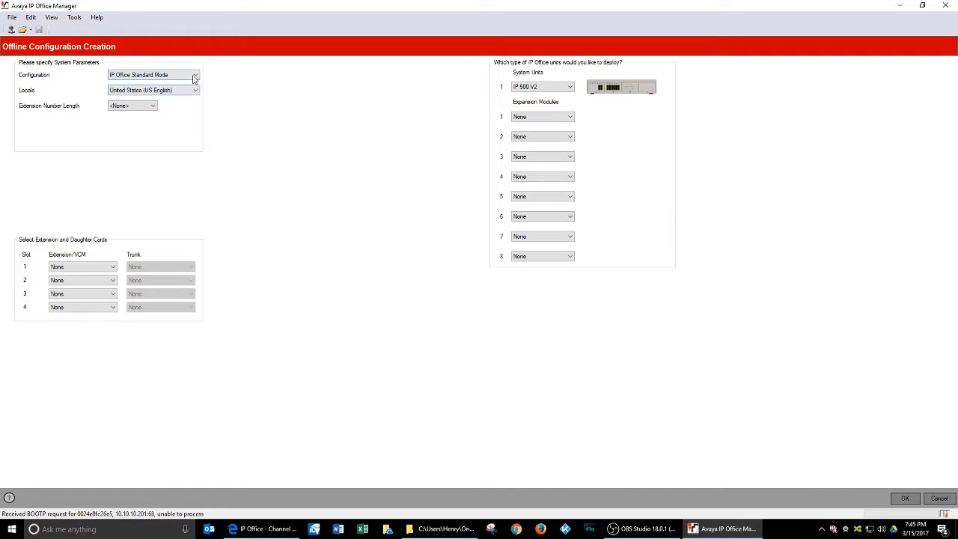
left_click(194, 76)
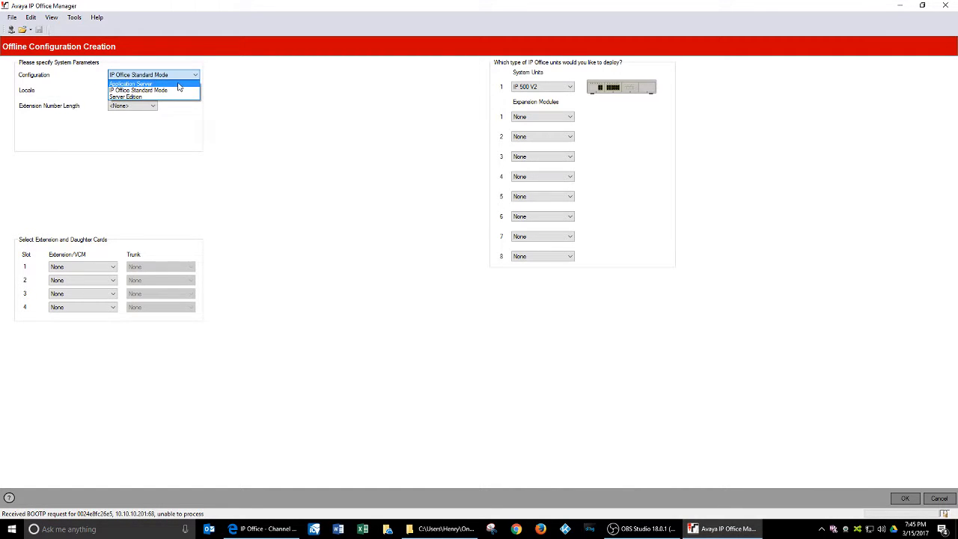
left_click(160, 91)
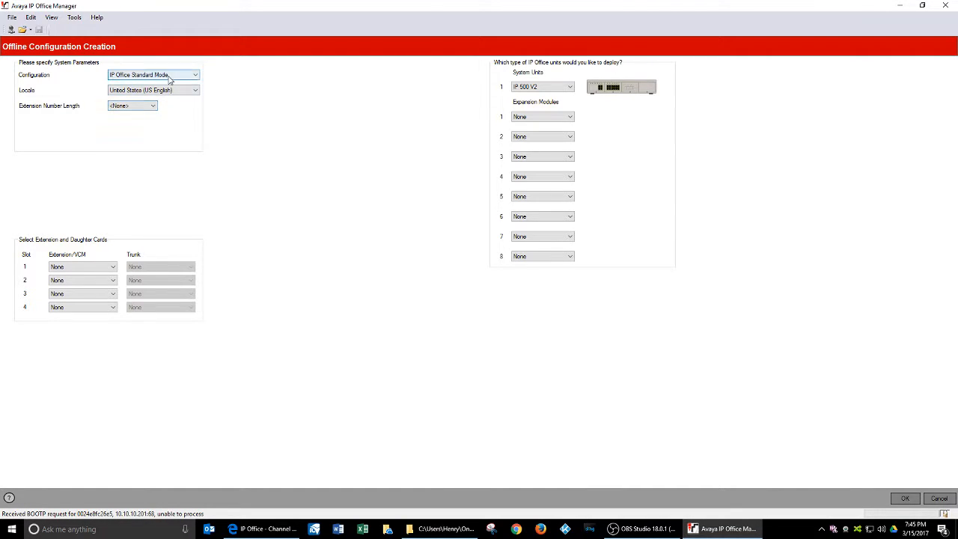
left_click(134, 105)
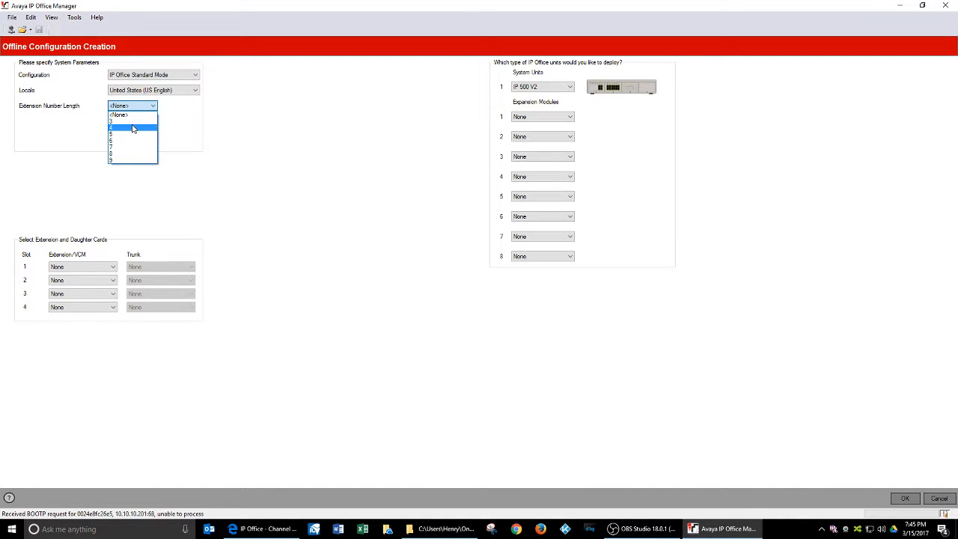
left_click(133, 123)
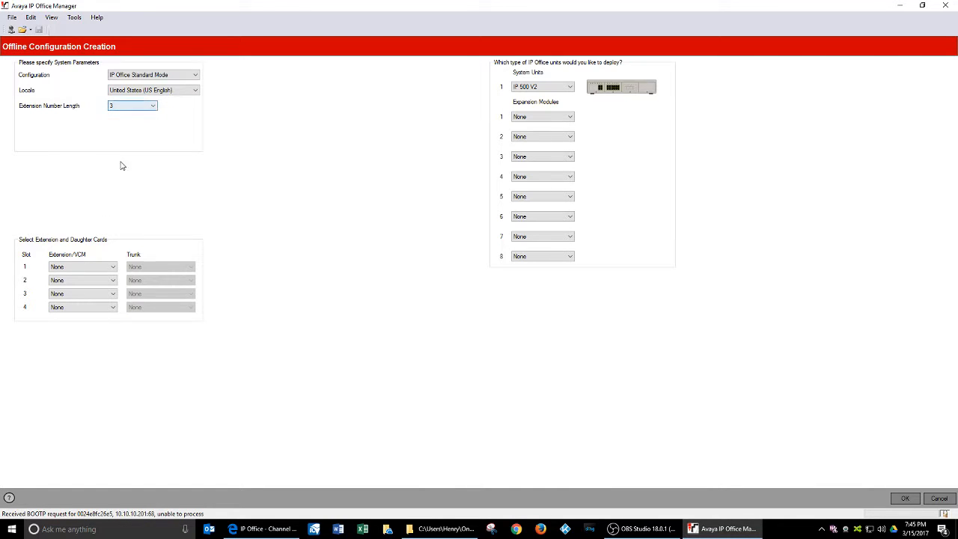
Step: Assign Dig Sta 8 with a PRI 1 UNI trunk to slot 1, Combo DS6-P2-VCM10 to slot 2 and VCM 64 to slot 3
left_click(113, 269)
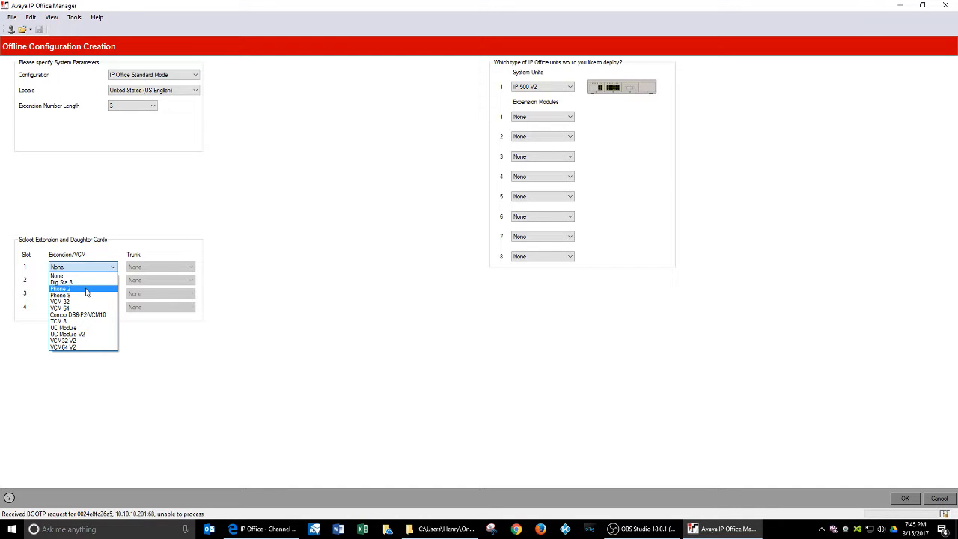
left_click(85, 282)
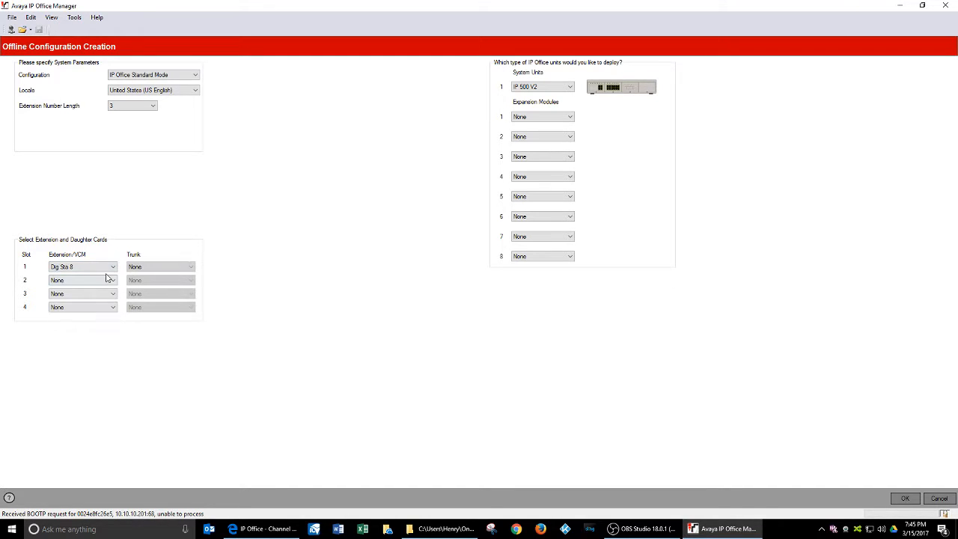
left_click(113, 280)
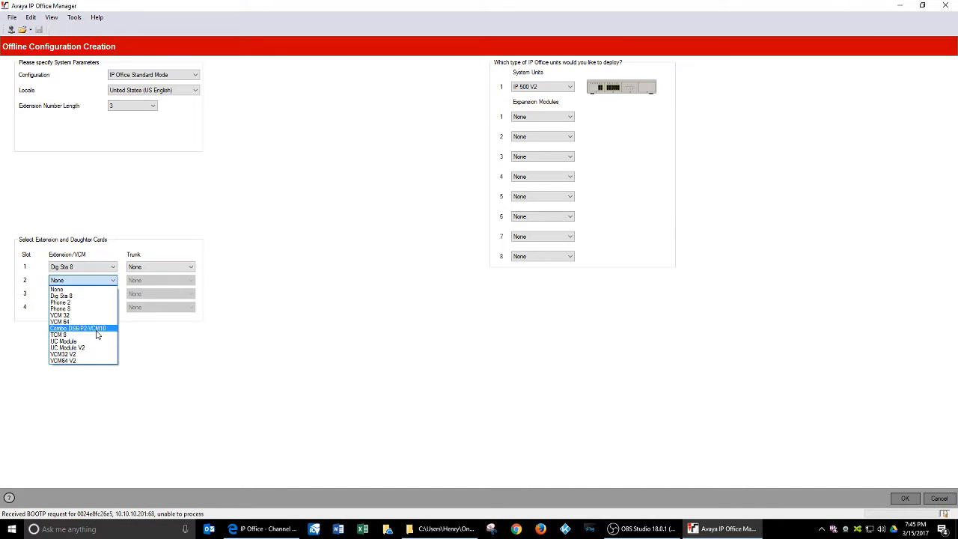
left_click(95, 326)
left_click(109, 281)
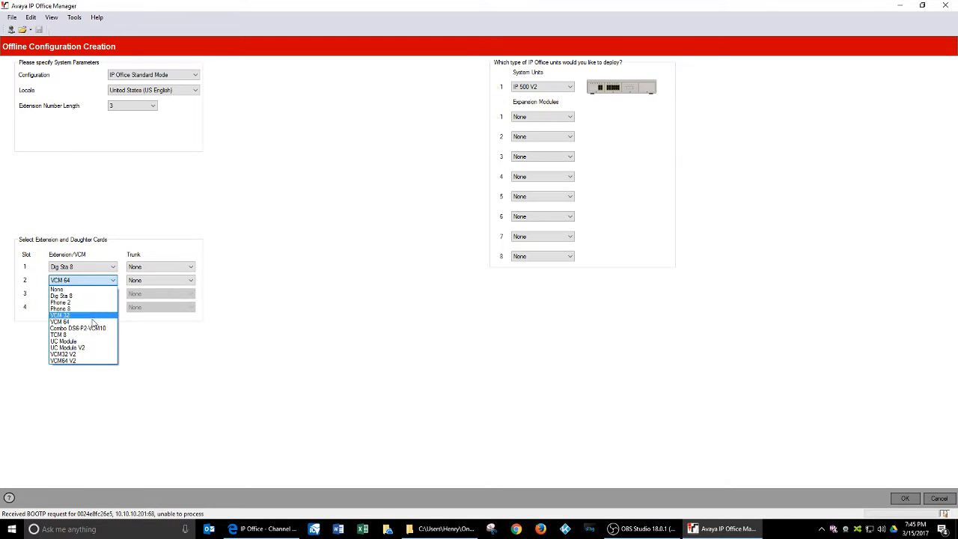
left_click(97, 329)
left_click(113, 294)
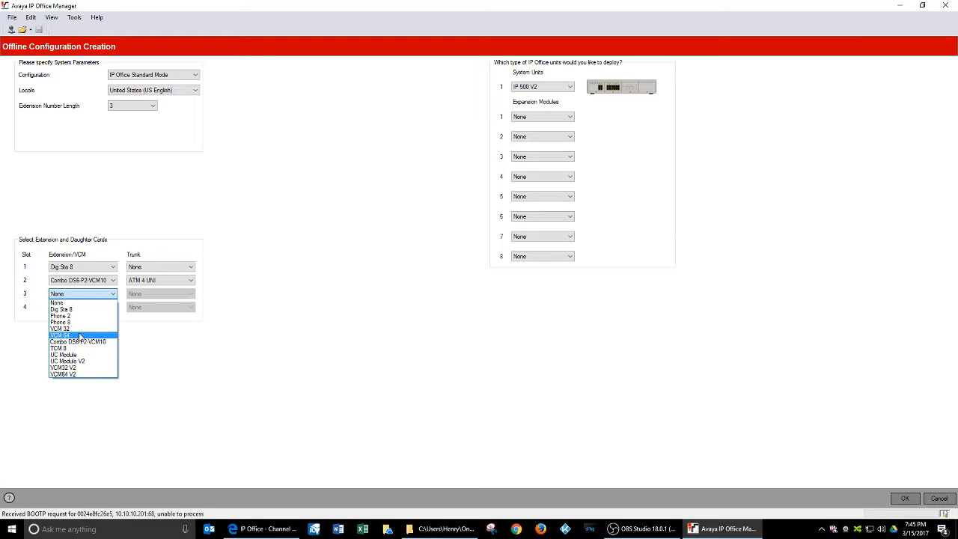
left_click(80, 337)
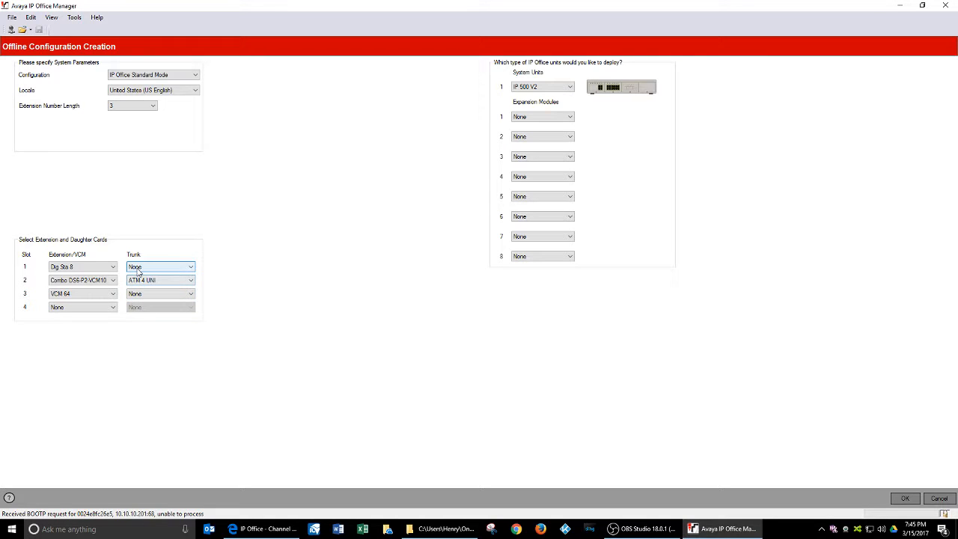
left_click(173, 267)
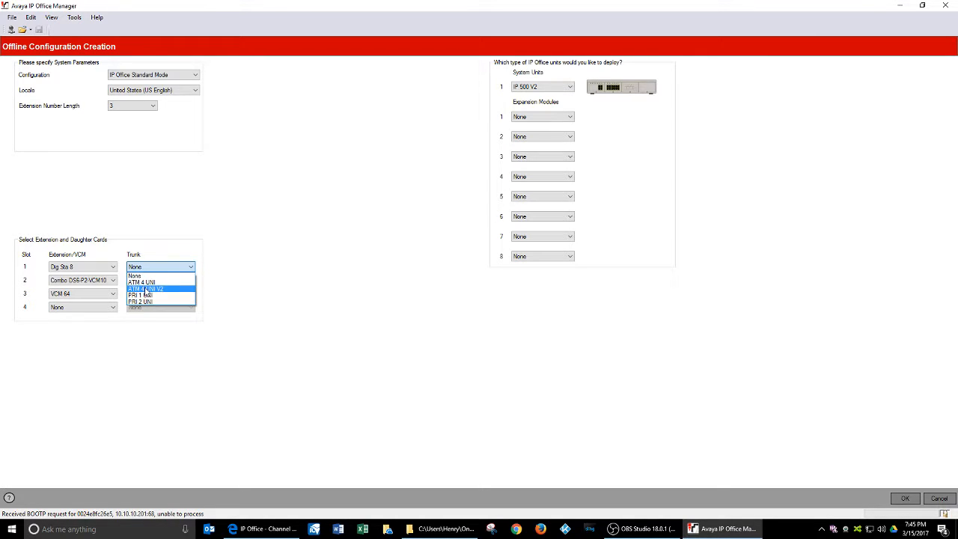
left_click(144, 295)
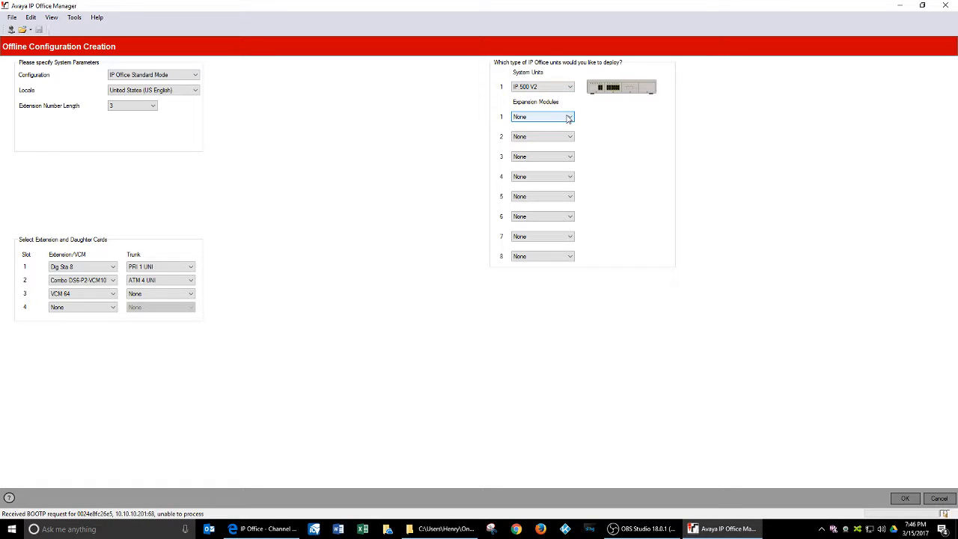
Step: Keep the IP 500 V2 system unit and set expansion modules 1 to 4 to DS30B, DS30 V2, DS30A RJ 21 and Phone30 V2
left_click(569, 90)
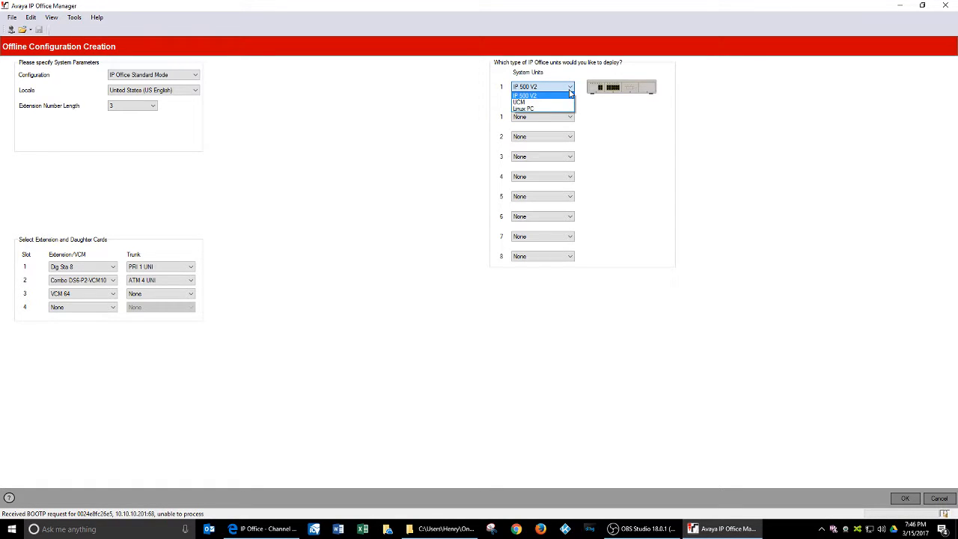
left_click(569, 93)
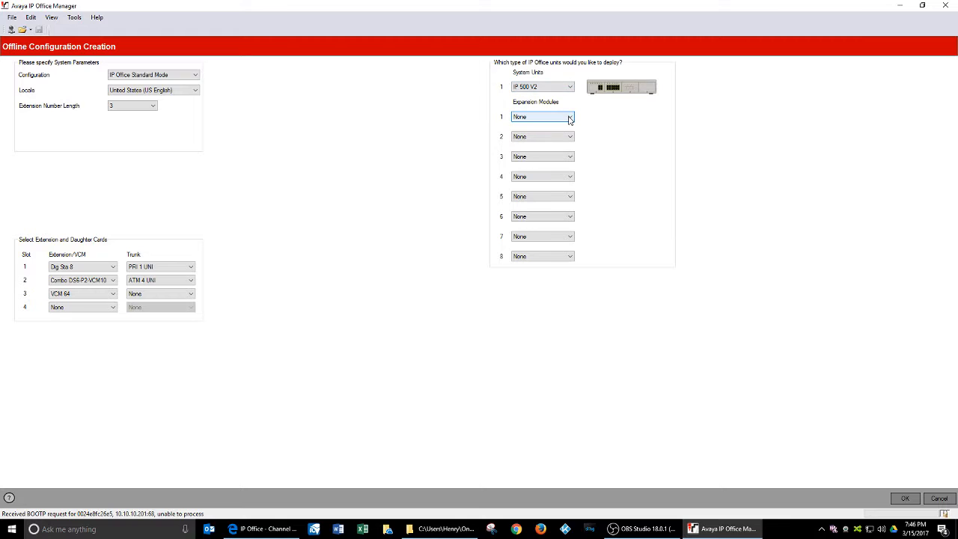
left_click(569, 118)
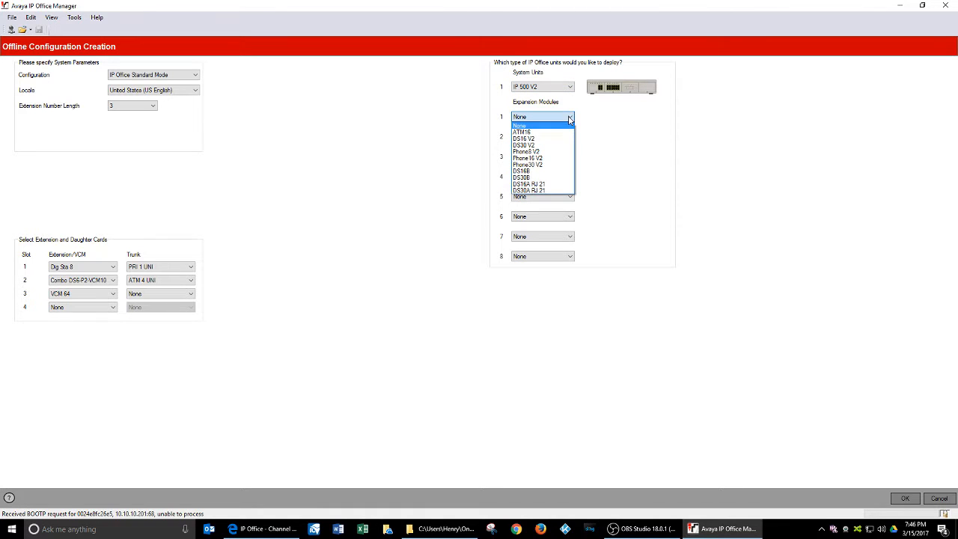
left_click(530, 180)
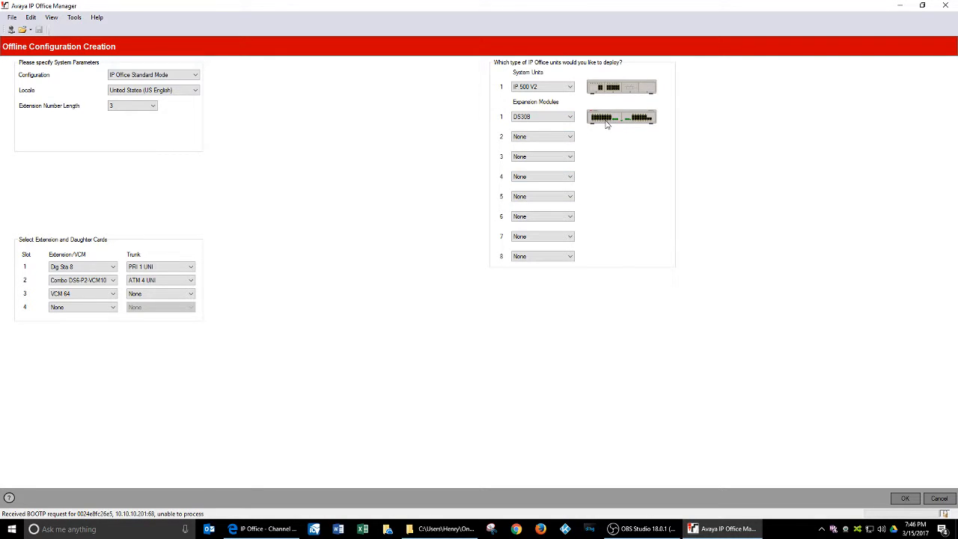
left_click(569, 136)
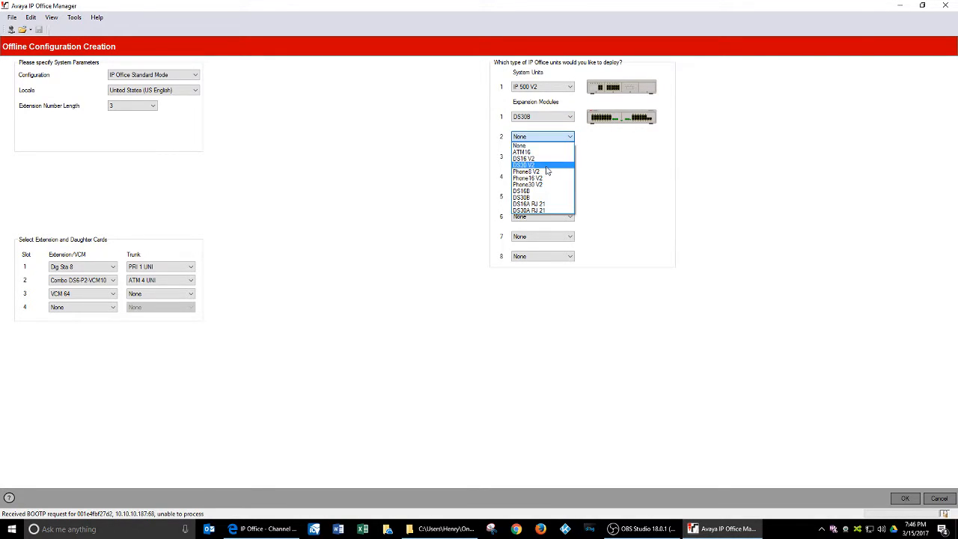
left_click(546, 165)
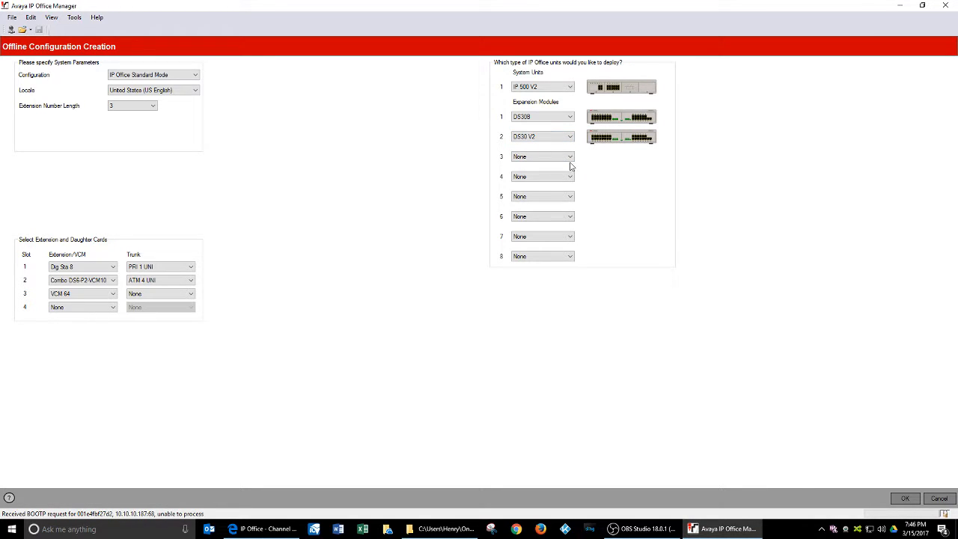
left_click(569, 157)
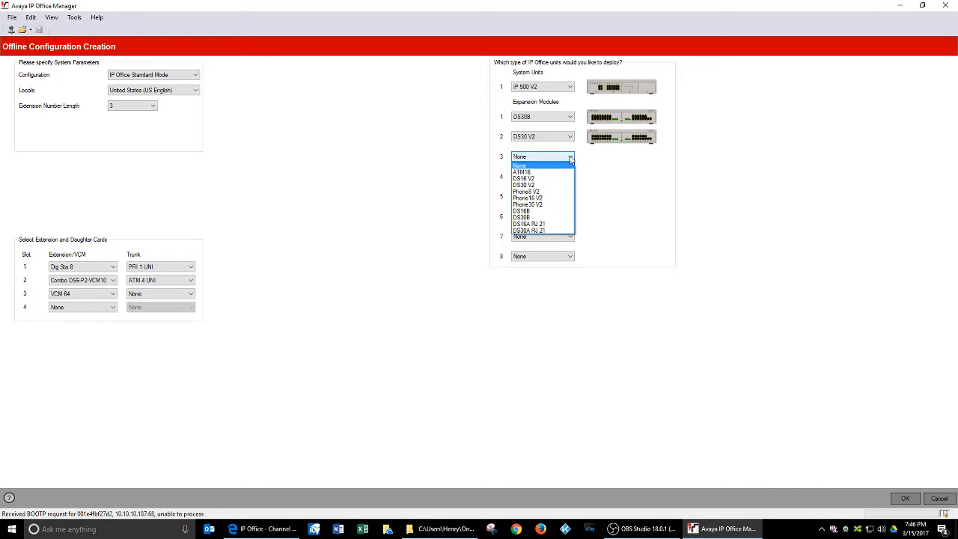
left_click(539, 230)
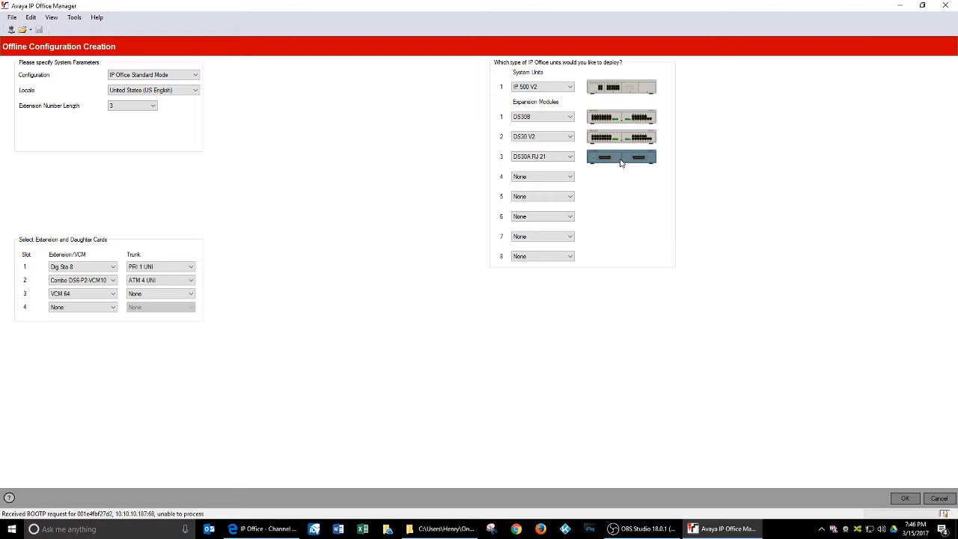
left_click(569, 176)
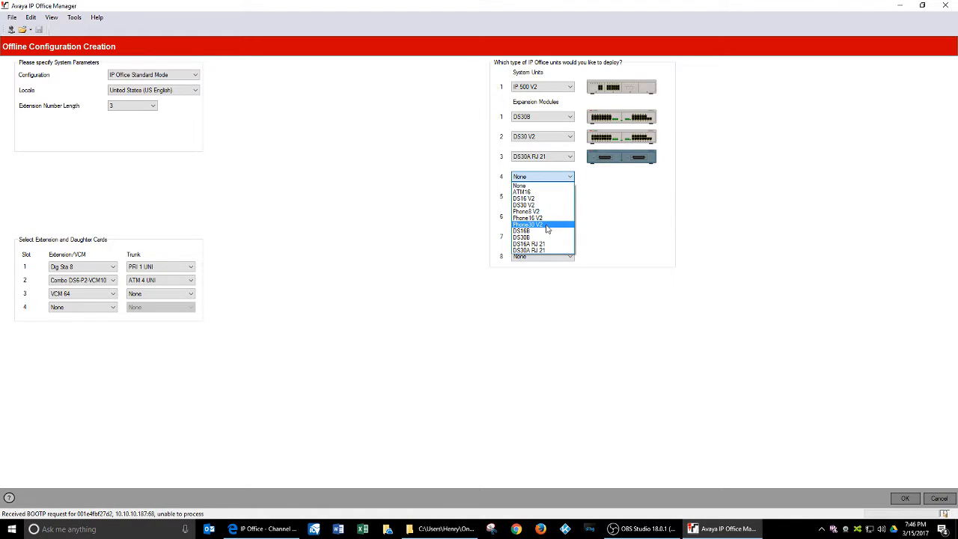
left_click(547, 225)
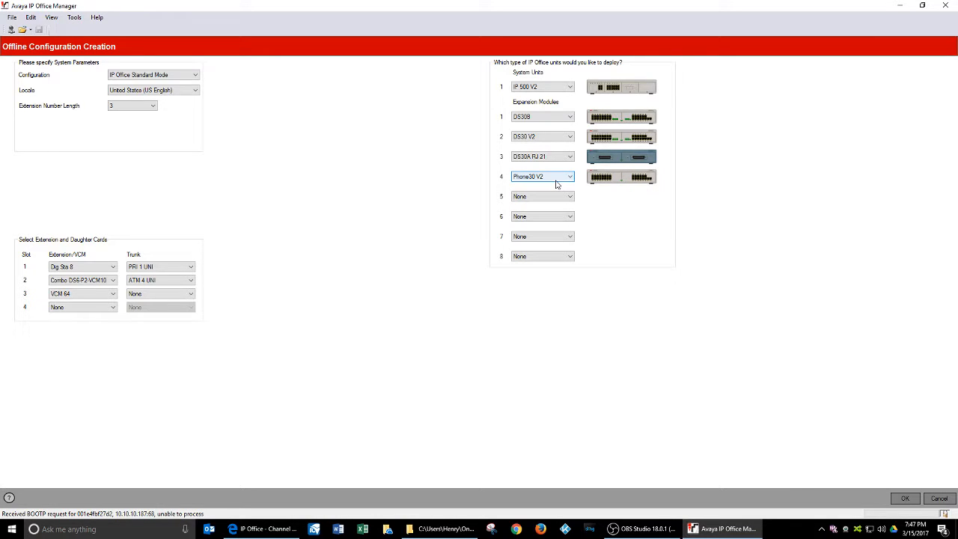
Step: Set expansion module 5 to ATM16 and create the offline configuration
left_click(75, 280)
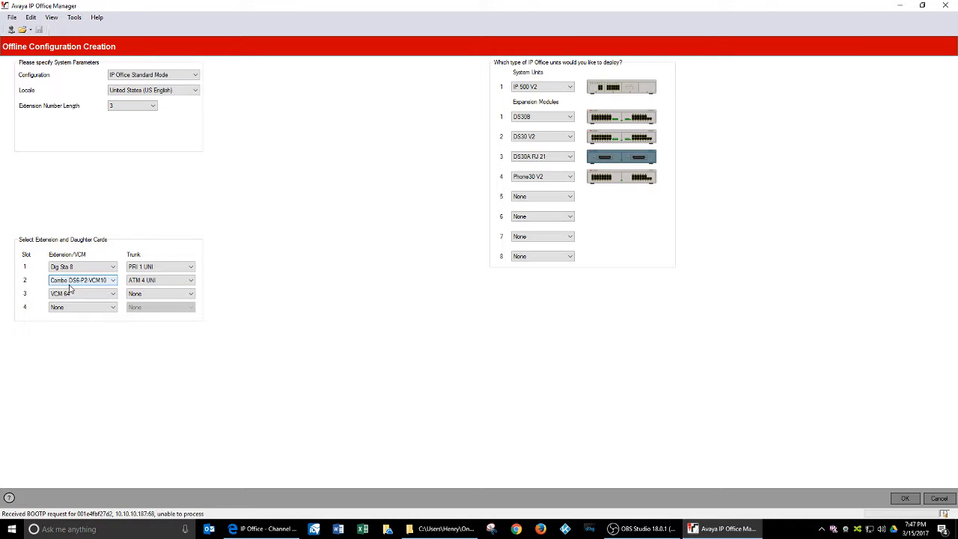
left_click(570, 196)
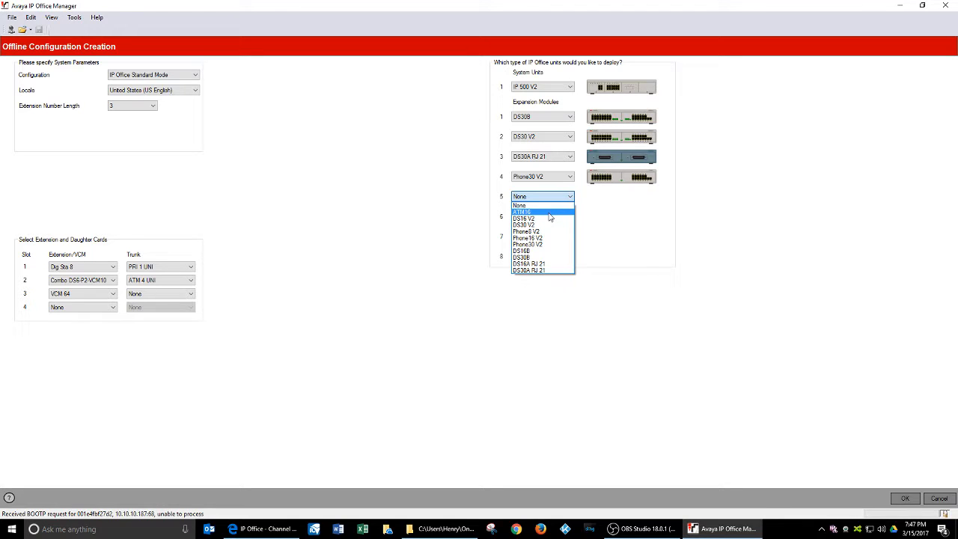
left_click(549, 212)
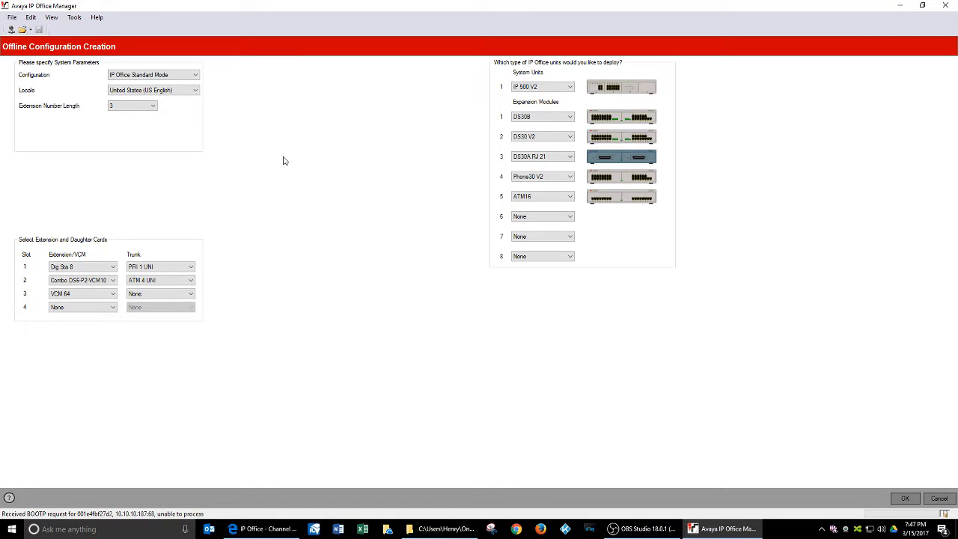
left_click(905, 499)
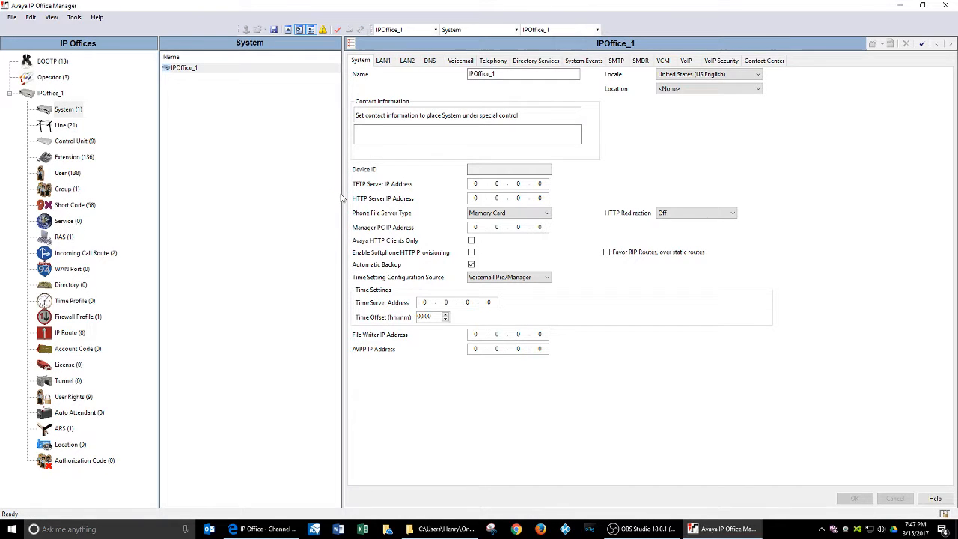
Step: Narrow the group pane and view the System and Authorization Code categories of IPOffice_1
left_click(51, 18)
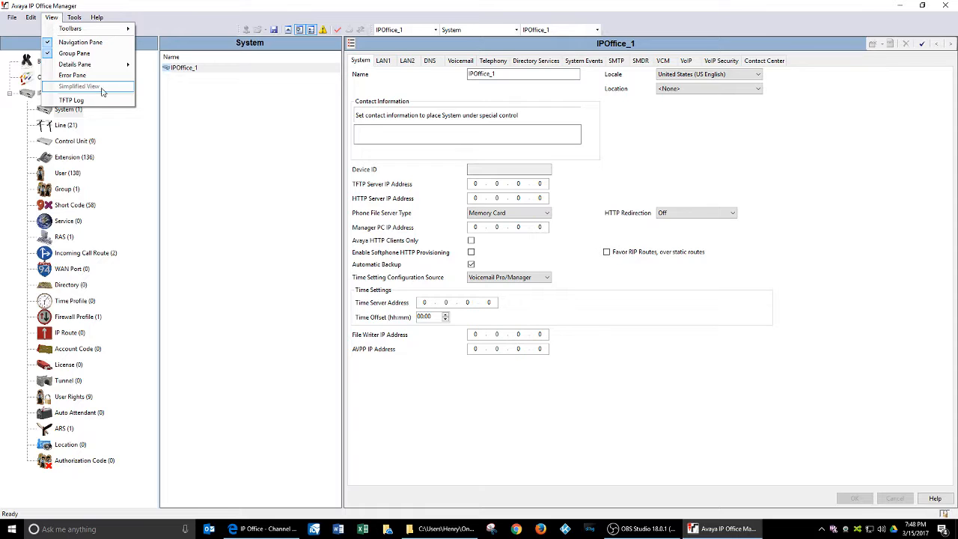
left_click(199, 113)
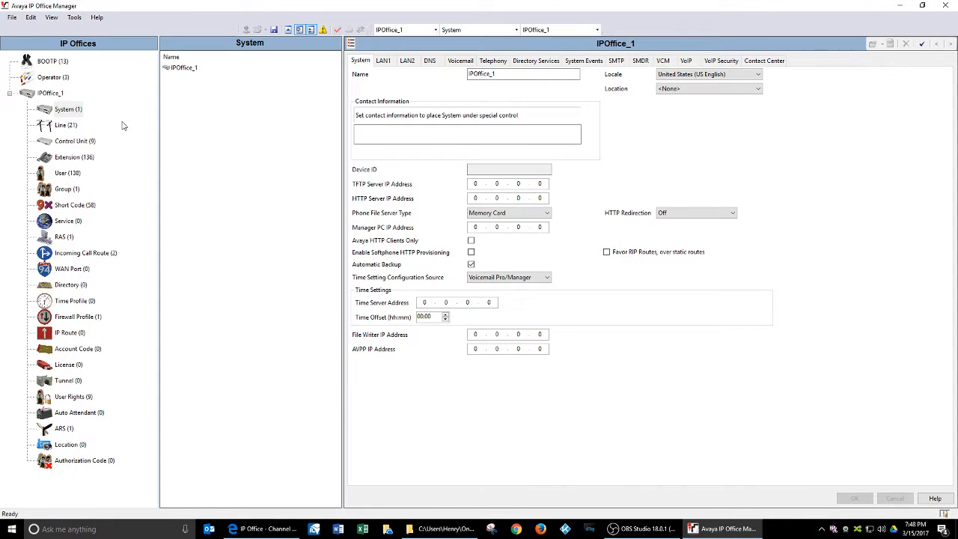
left_click_drag(342, 103, 250, 131)
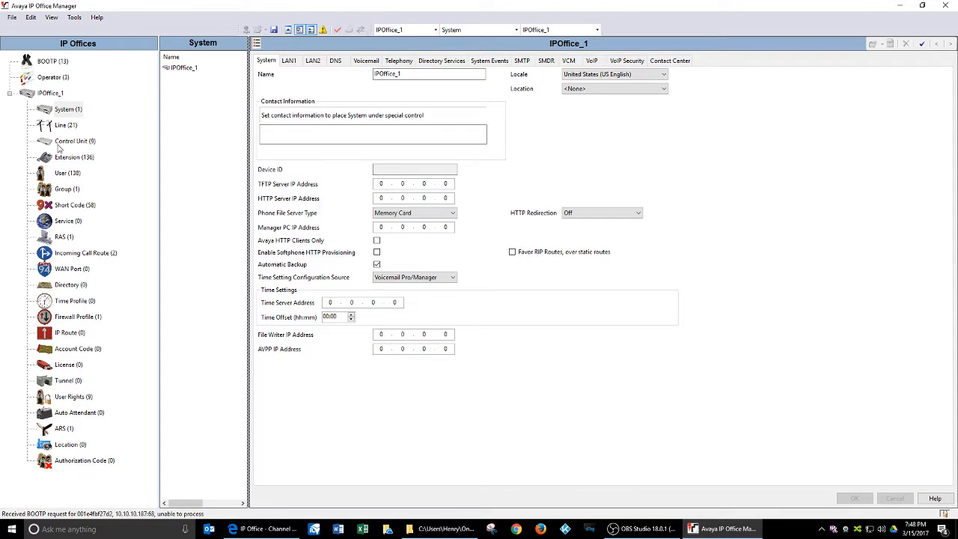
left_click(61, 111)
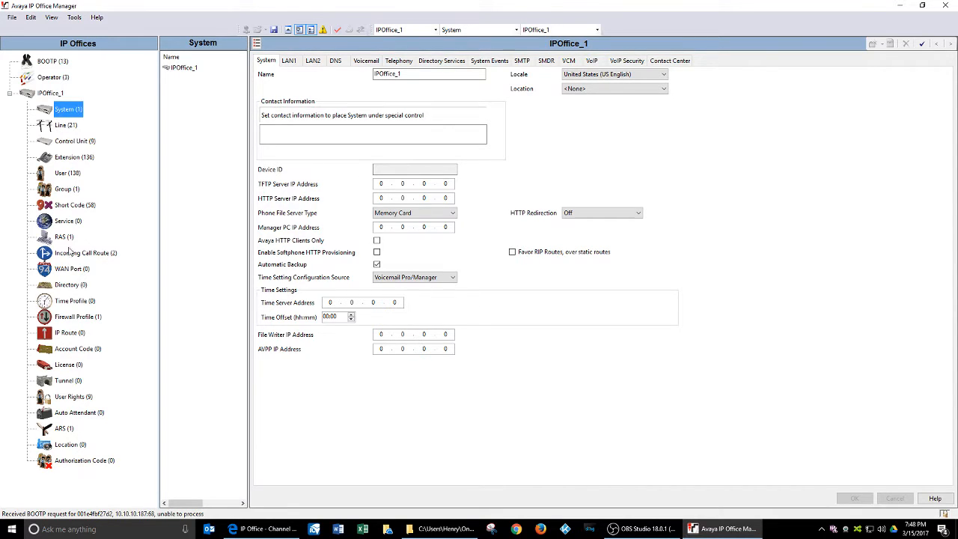
left_click(74, 462)
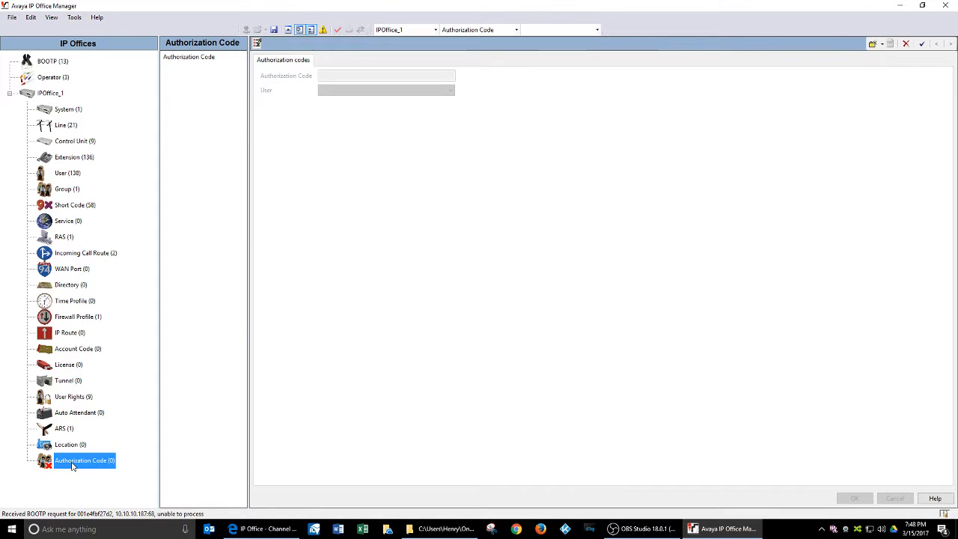
Step: List the users, widen the group pane to show the Name column, and look through to the end of the list
left_click(65, 173)
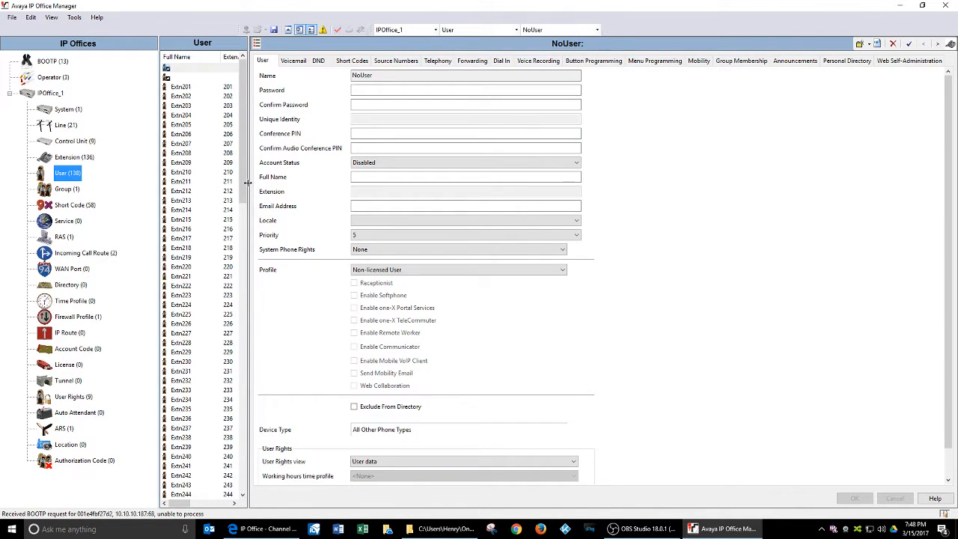
left_click_drag(247, 183, 327, 198)
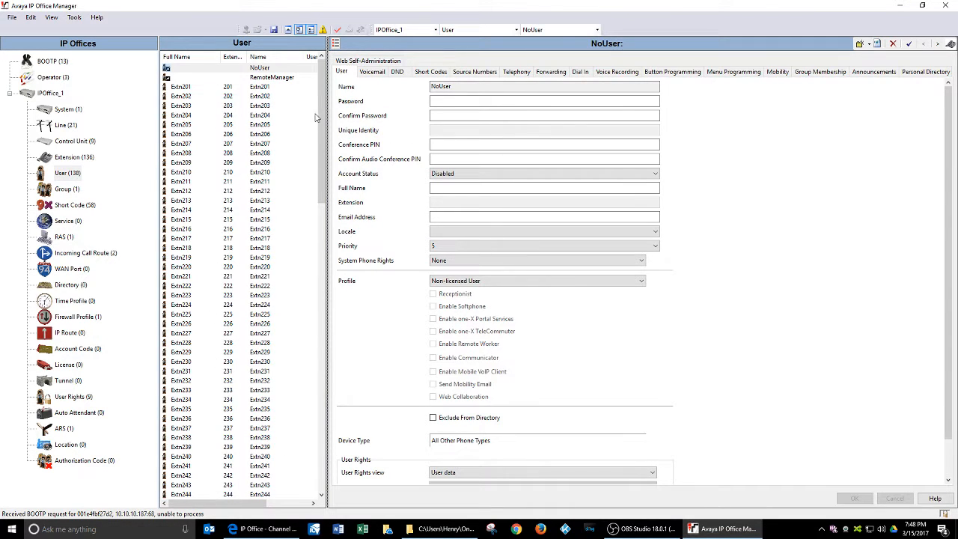
left_click_drag(318, 117, 334, 101)
left_click_drag(319, 119, 327, 384)
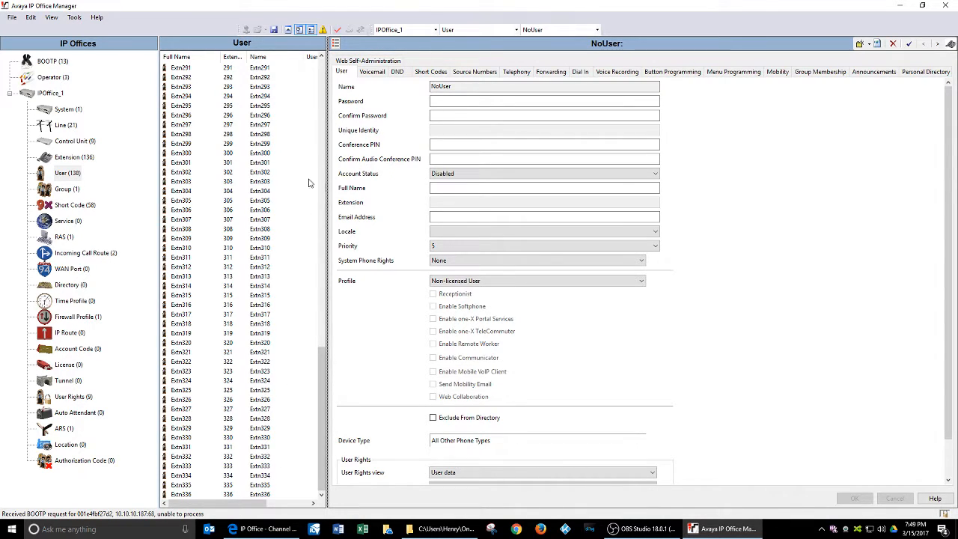
Step: Examine user Extn295's settings from Voicemail and DND through Button Programming, then show the basic user details of Extn296
left_click(225, 107)
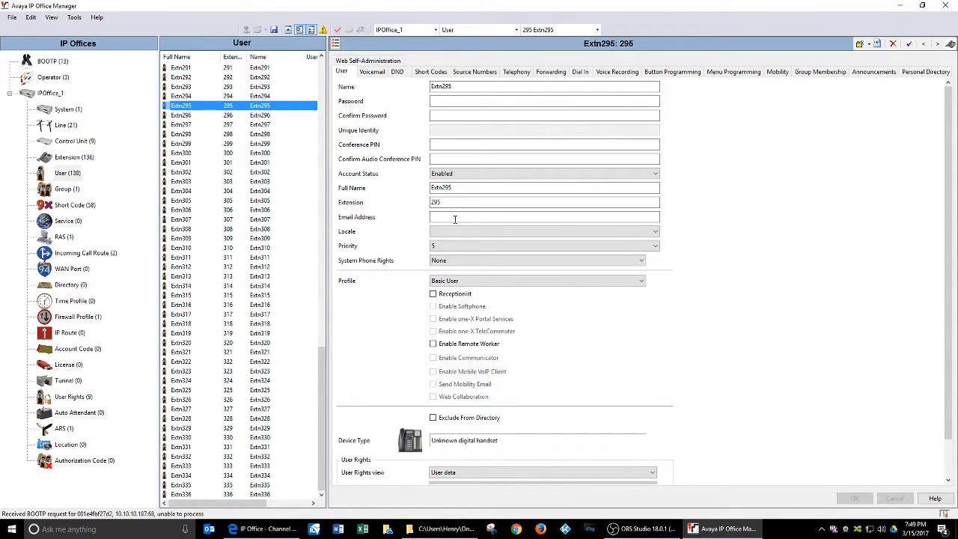
left_click(371, 72)
left_click(397, 71)
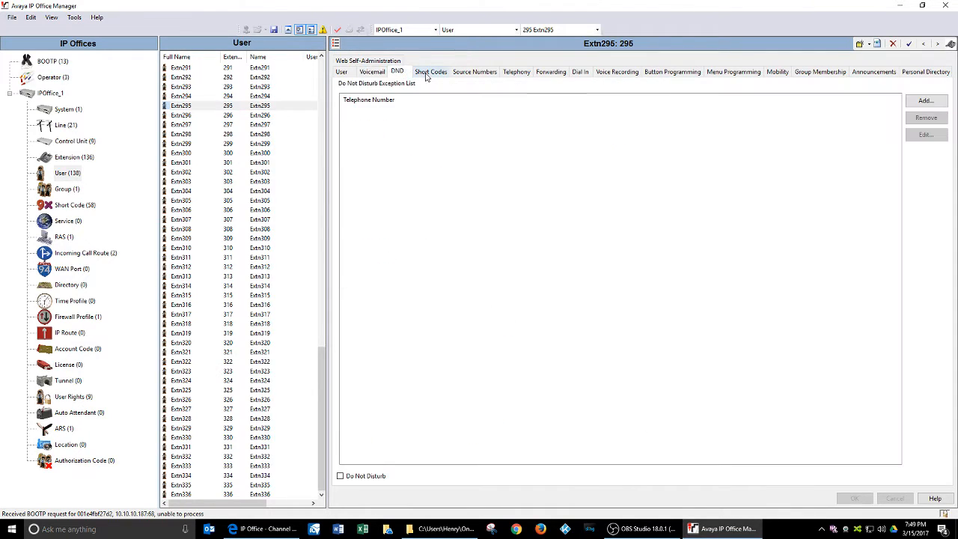
left_click(429, 72)
left_click(472, 72)
left_click(517, 72)
left_click(550, 72)
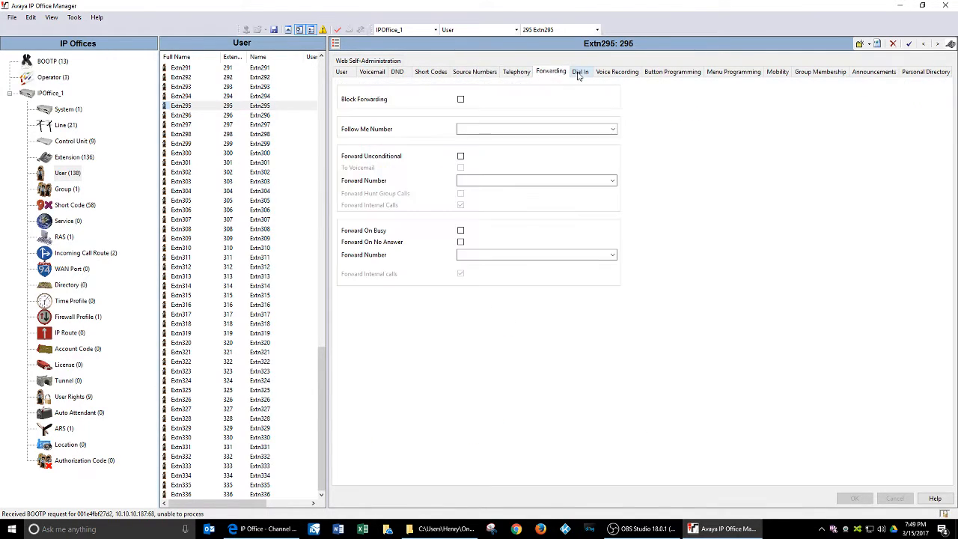
left_click(580, 72)
left_click(617, 71)
left_click(672, 72)
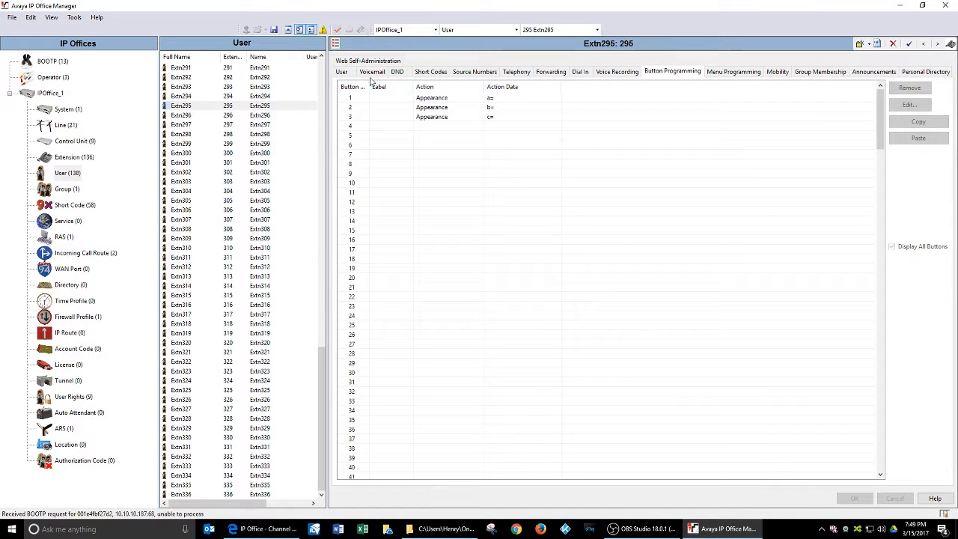
left_click(342, 72)
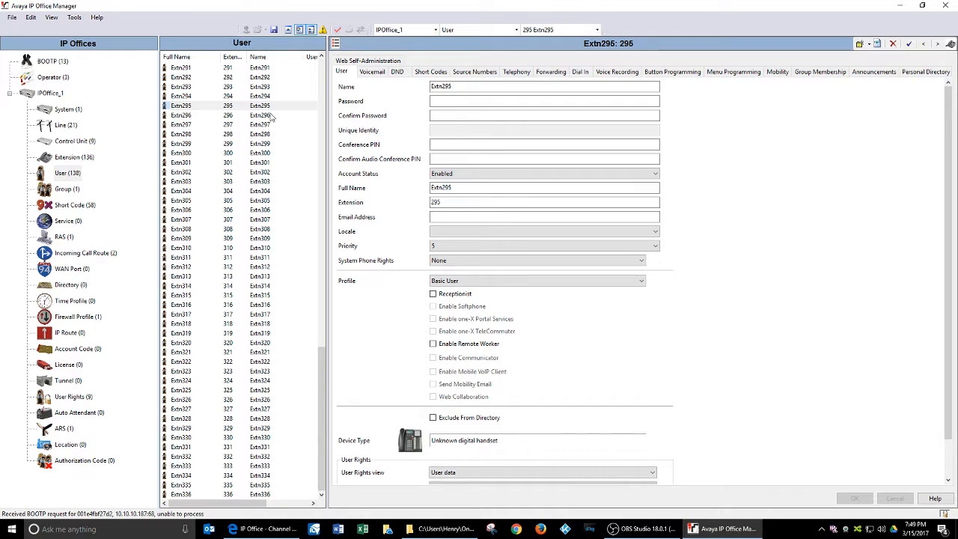
left_click(236, 118)
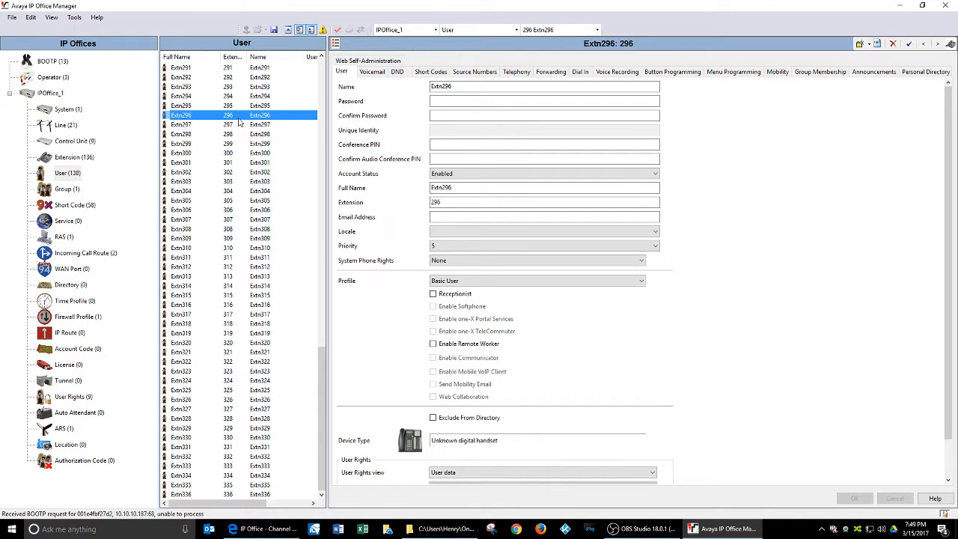
Step: Examine the Main hunt group's Group, Queuing, Overflow, Fallback and Voicemail settings
left_click(69, 190)
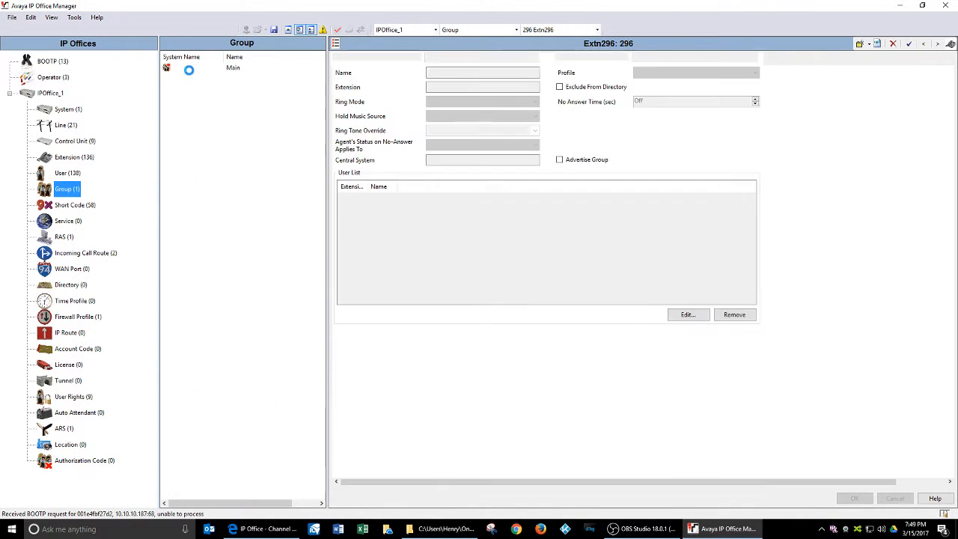
left_click(189, 70)
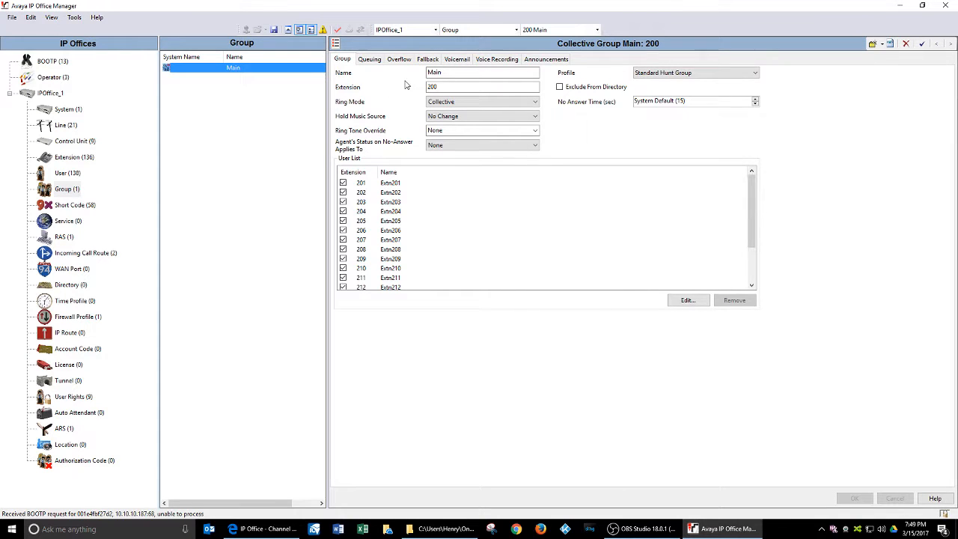
left_click(371, 59)
left_click(399, 59)
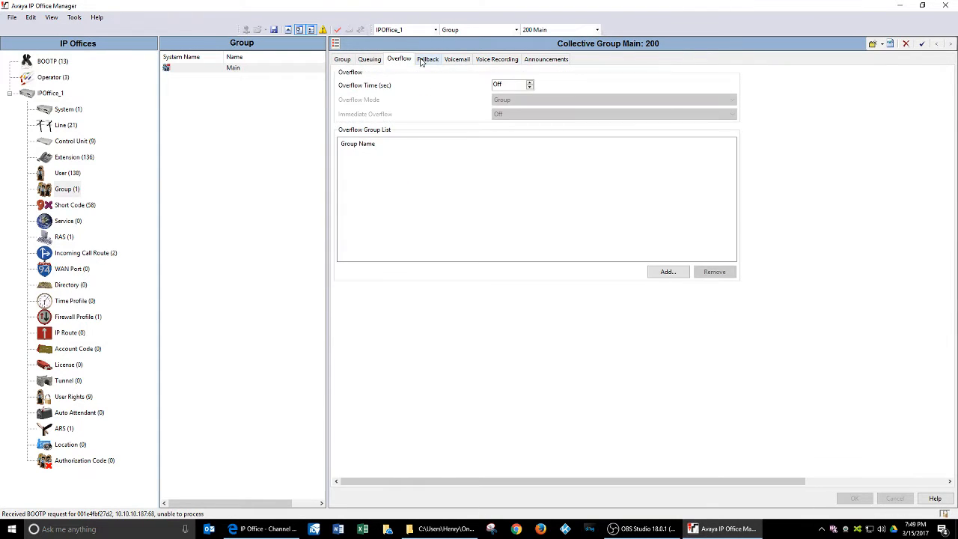
left_click(427, 60)
left_click(463, 61)
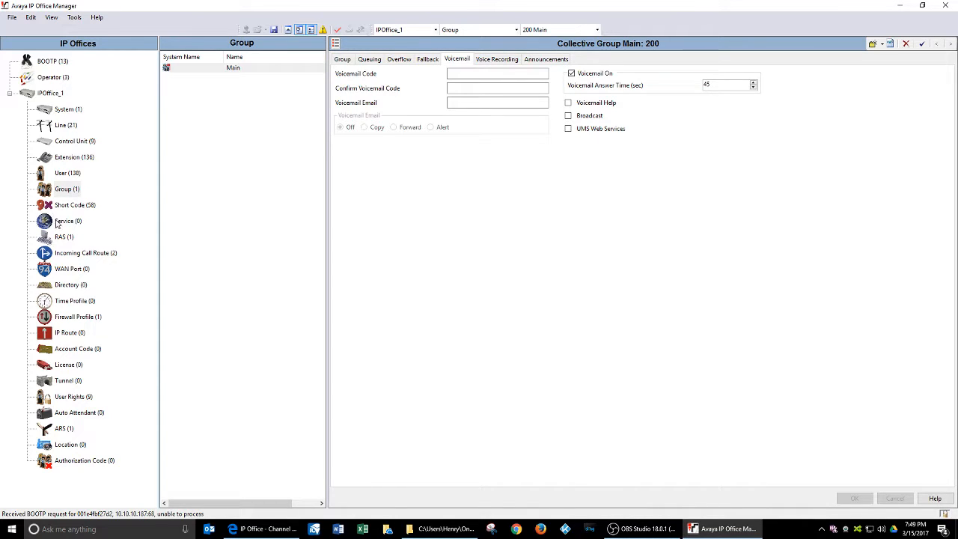
Step: Examine the Standard, Voice Recording and Destinations settings of the incoming call route leading to 200 Main
left_click(64, 254)
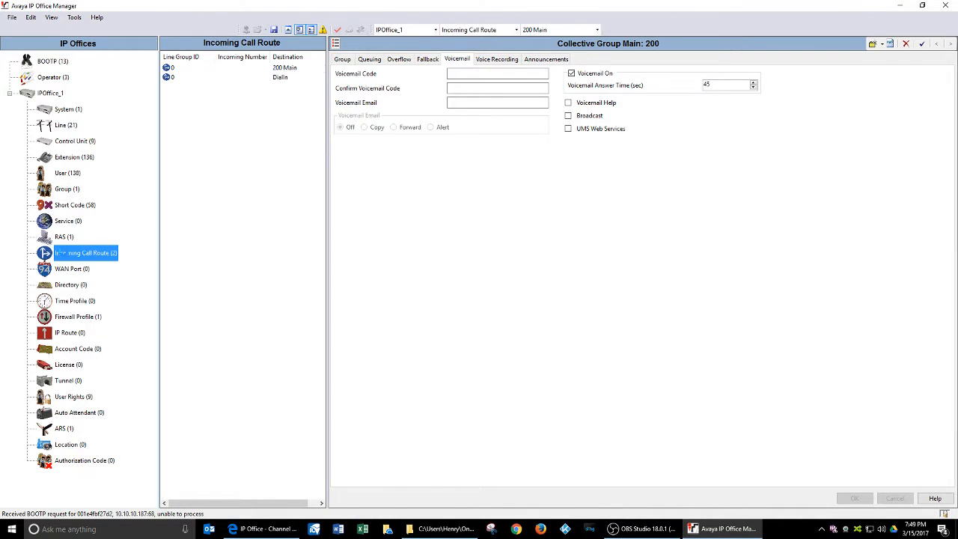
left_click(210, 68)
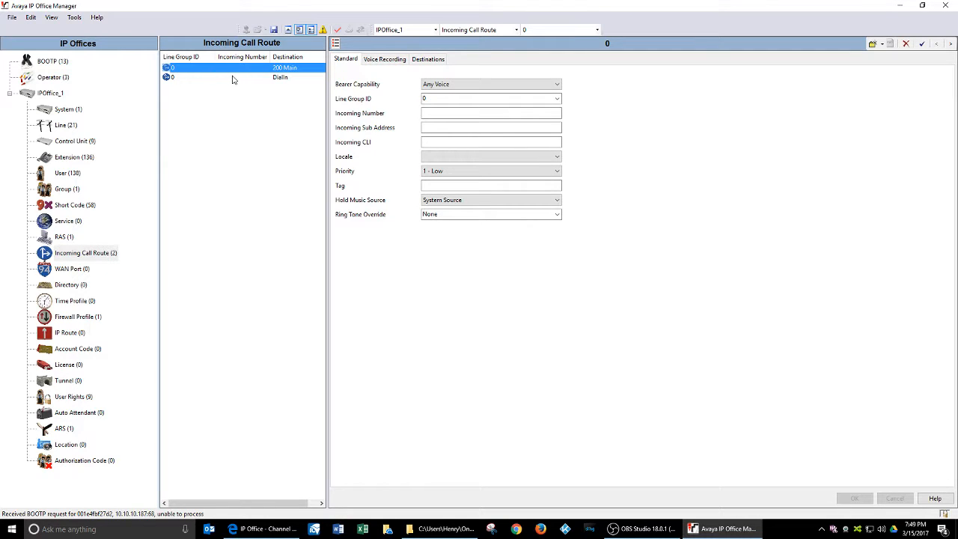
left_click(397, 62)
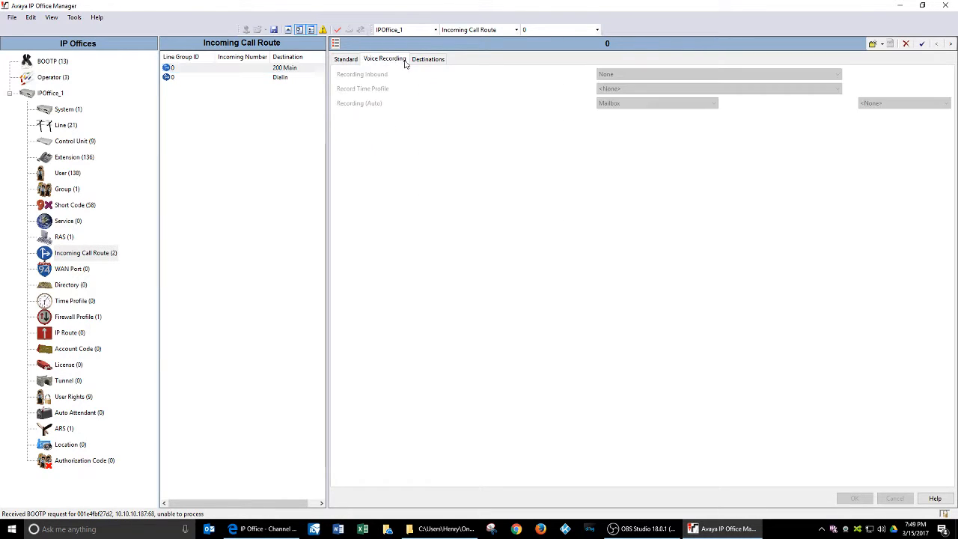
left_click(428, 59)
left_click(345, 59)
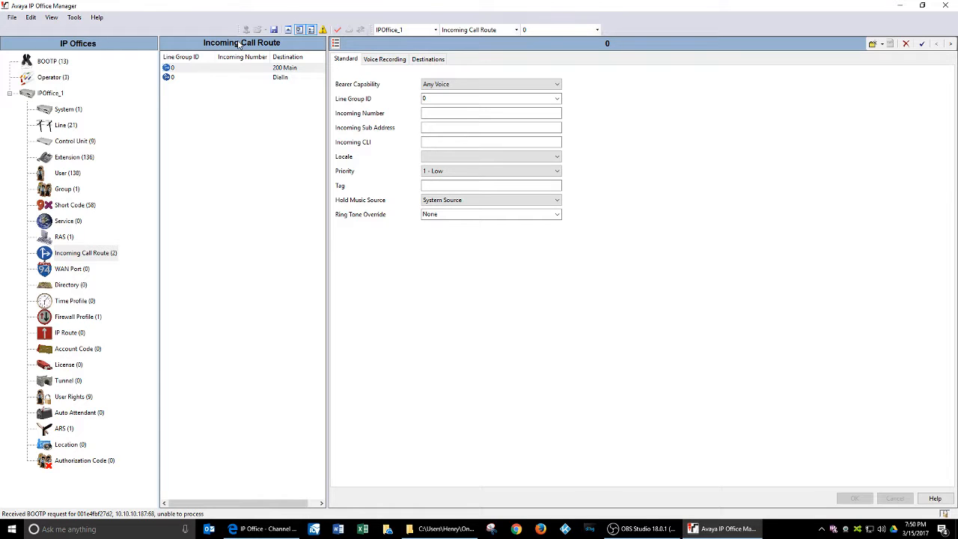
Step: Create an incoming call route on line group 0, enter its incoming phone number, and send it to destination 218 Extn218
right_click(211, 140)
left_click(227, 147)
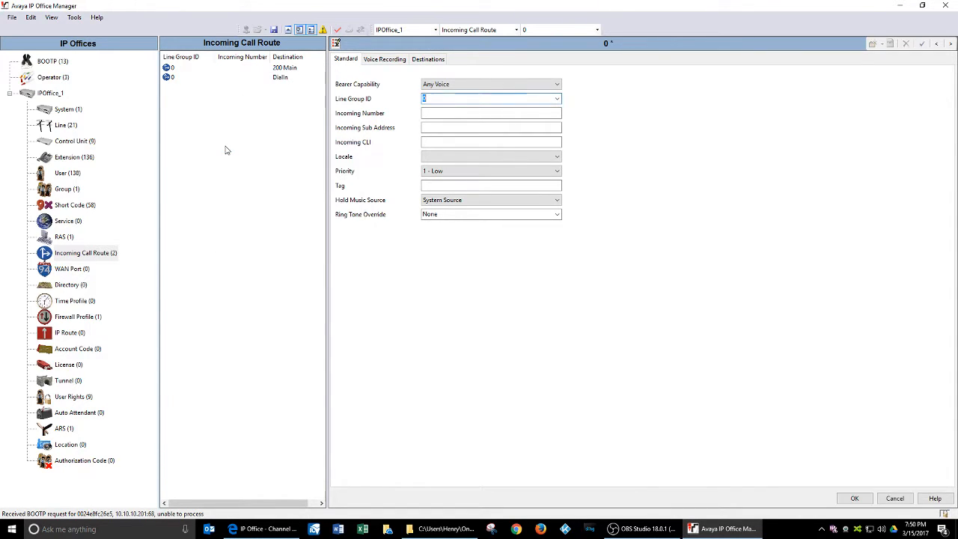
left_click(428, 113)
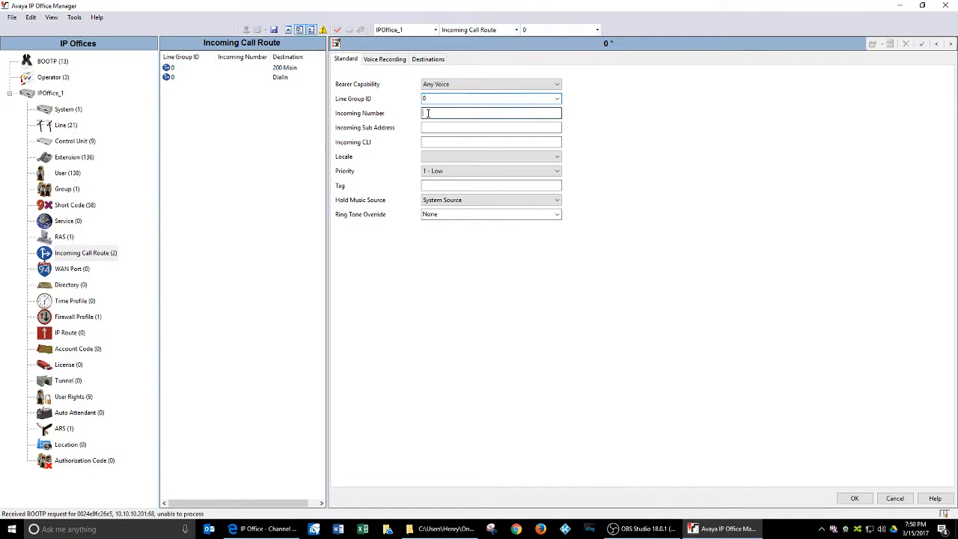
type("5")
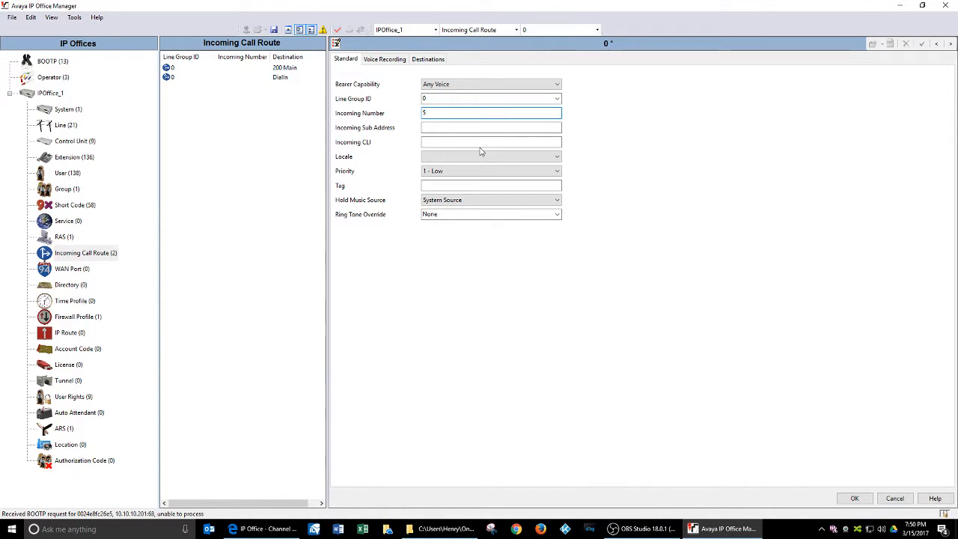
type("15222")
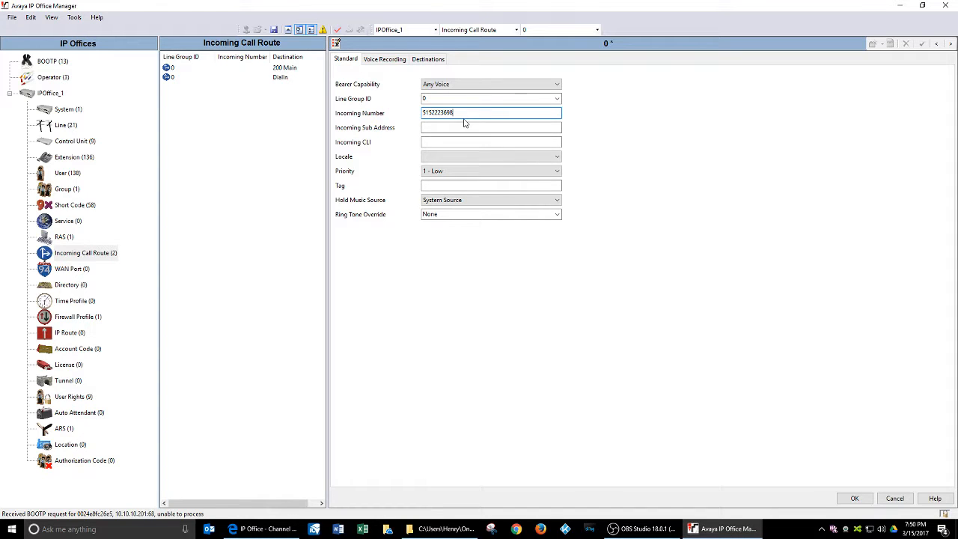
left_click(425, 61)
left_click(588, 82)
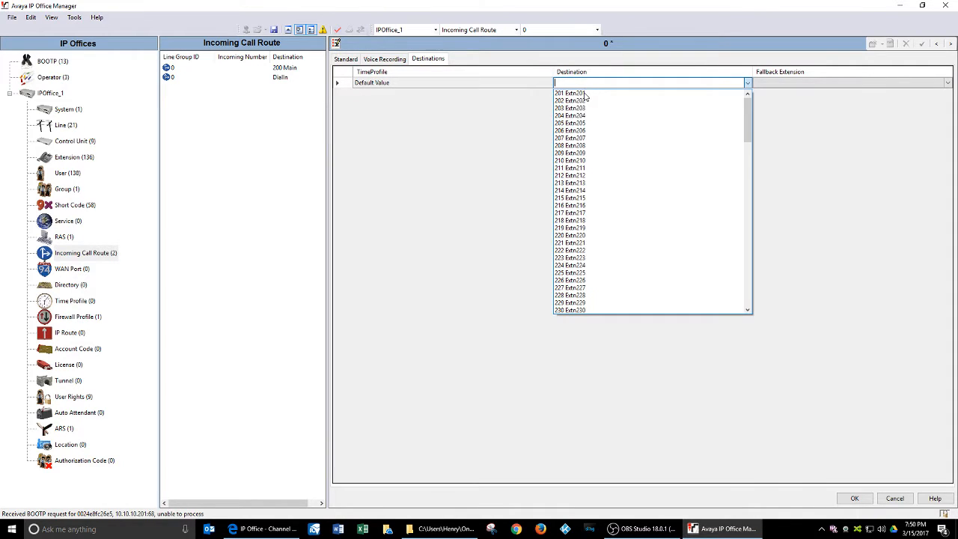
left_click(576, 220)
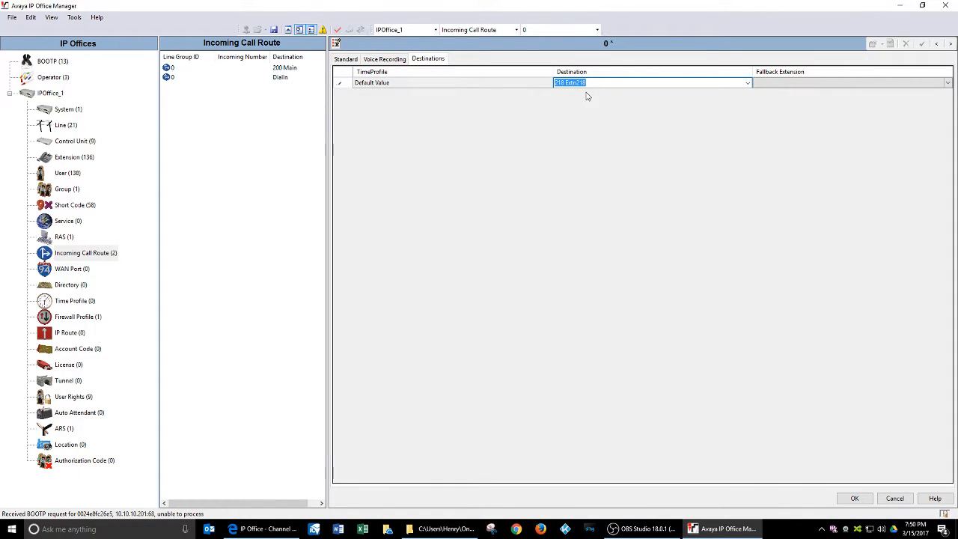
left_click(854, 497)
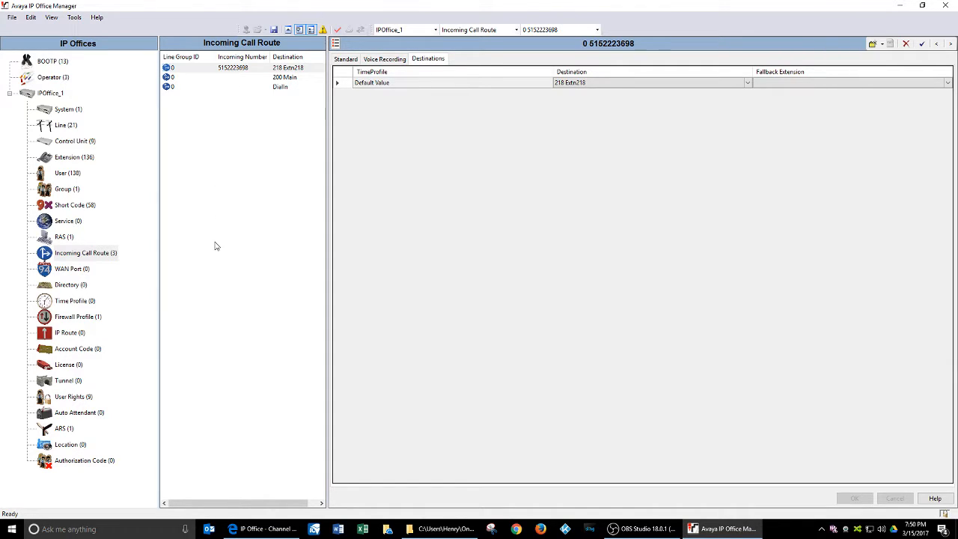
left_click(240, 73)
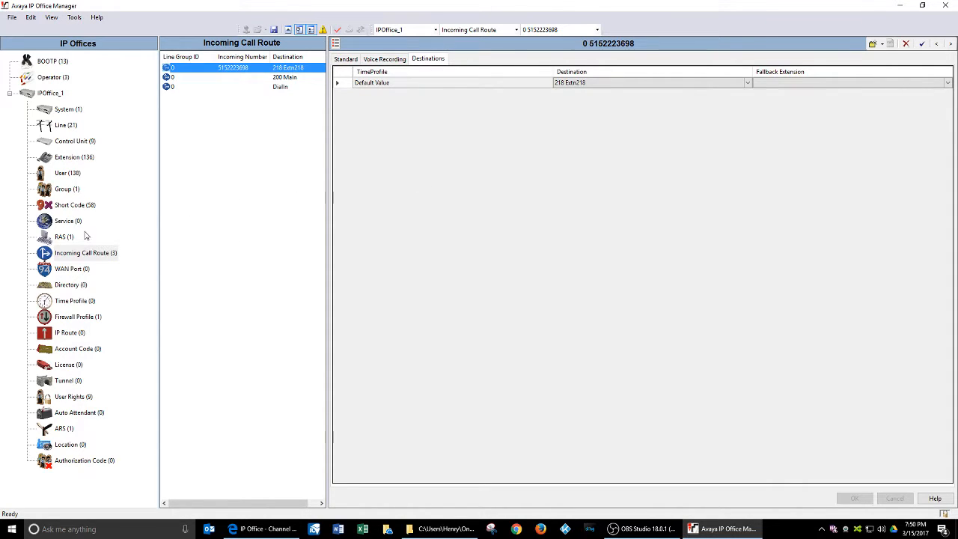
Step: View the Directory category, then return to the list of users
left_click(66, 285)
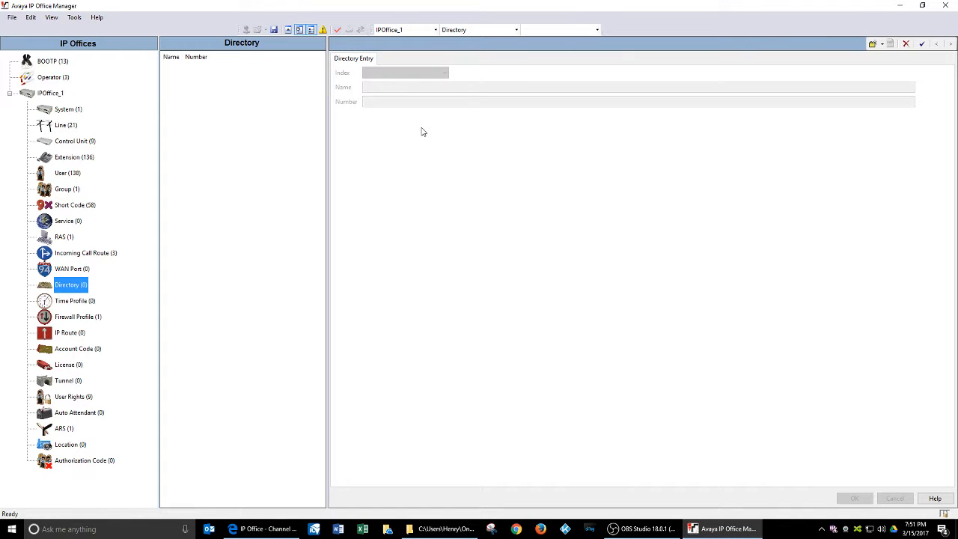
left_click(67, 172)
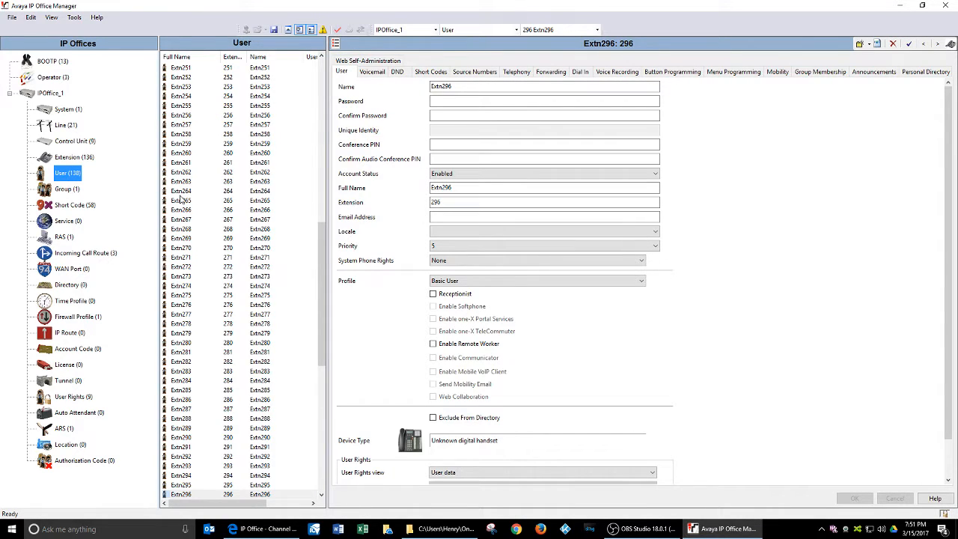
Step: Show the error list, validate the configuration and review the errors reported for the users
left_click(323, 30)
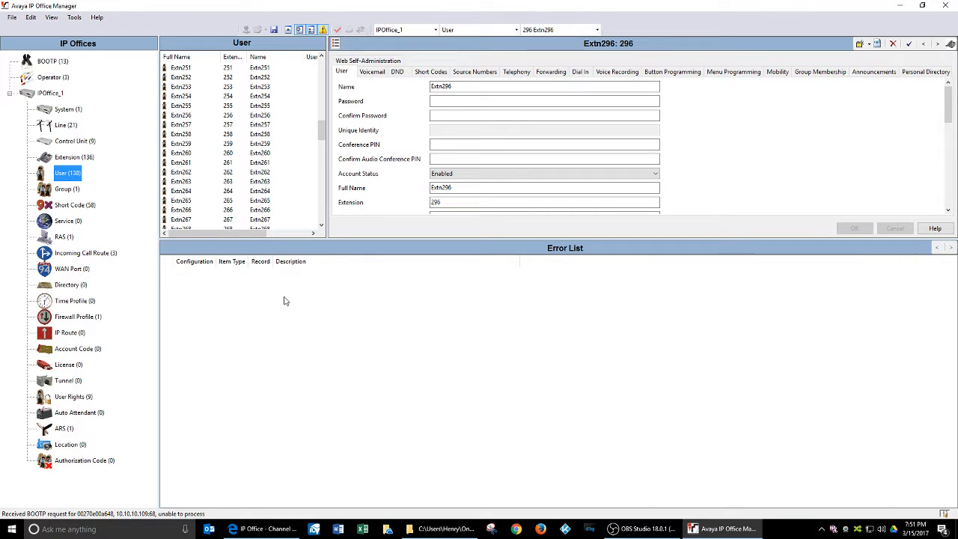
left_click(337, 31)
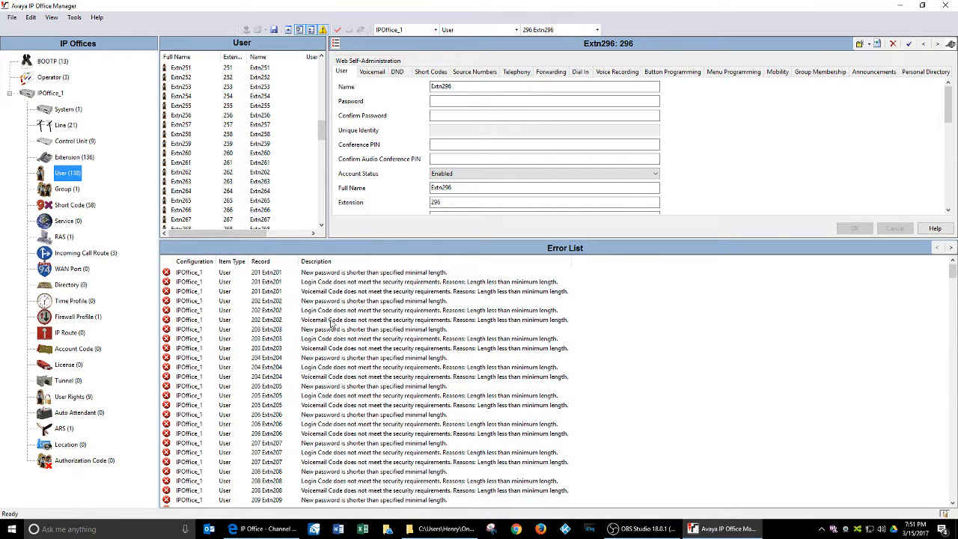
scroll(339, 397, "down", 20)
scroll(321, 416, "down", 20)
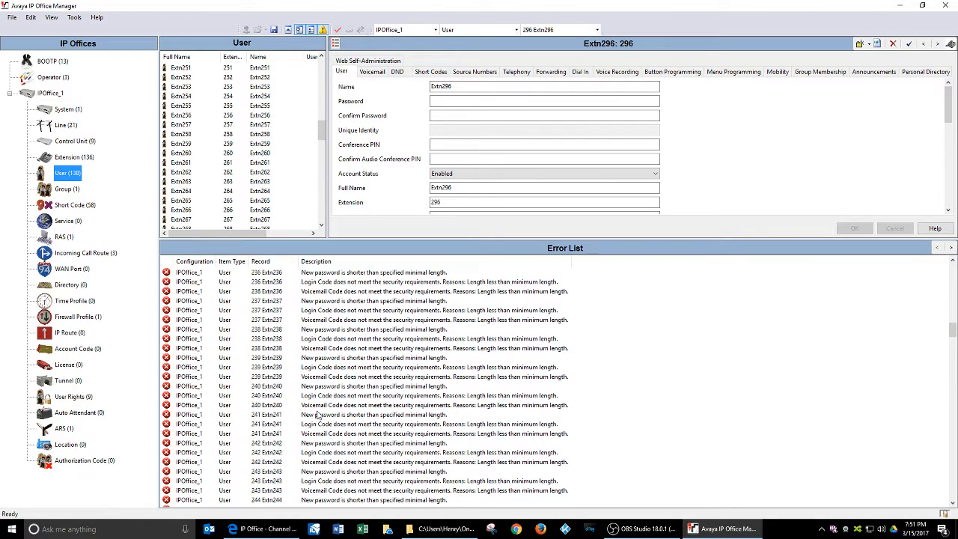
scroll(318, 414, "down", 20)
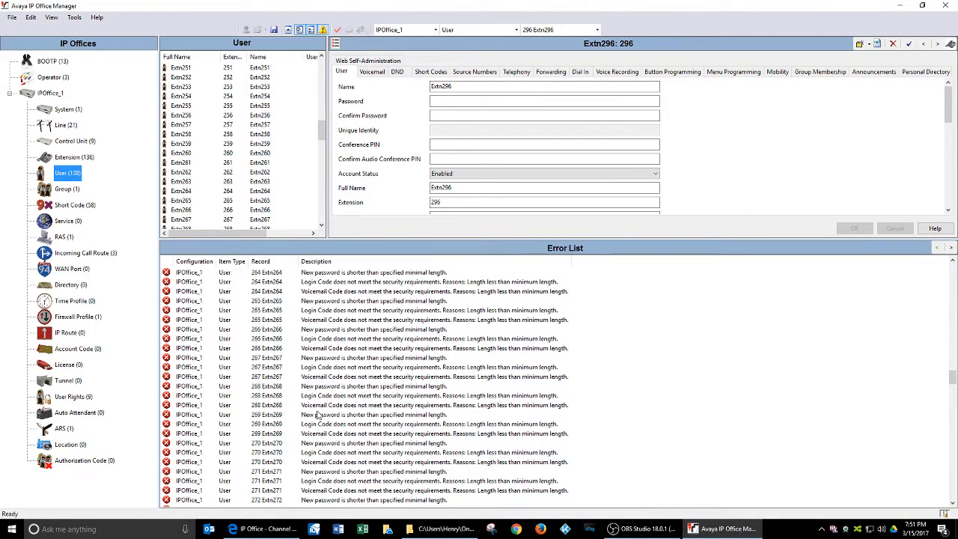
scroll(312, 394, "down", 20)
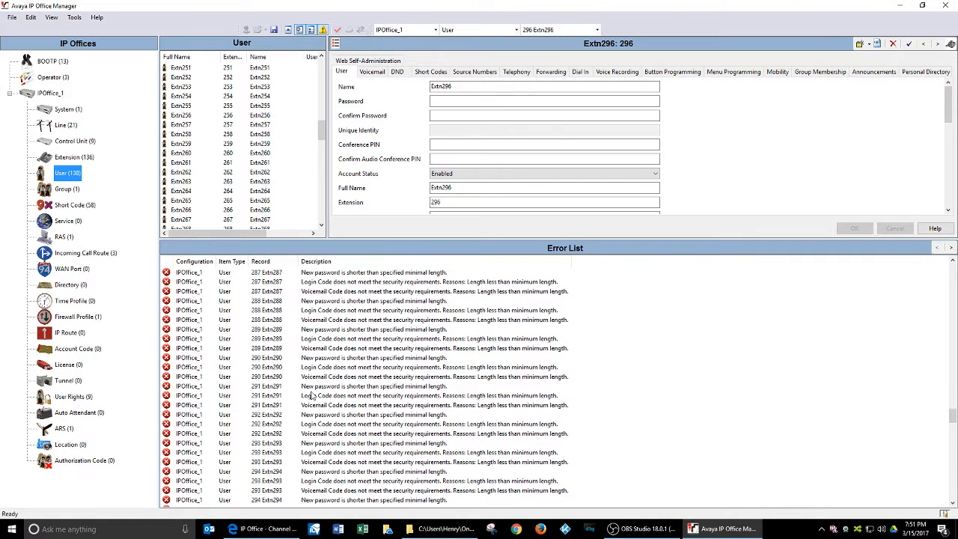
scroll(316, 357, "down", 17)
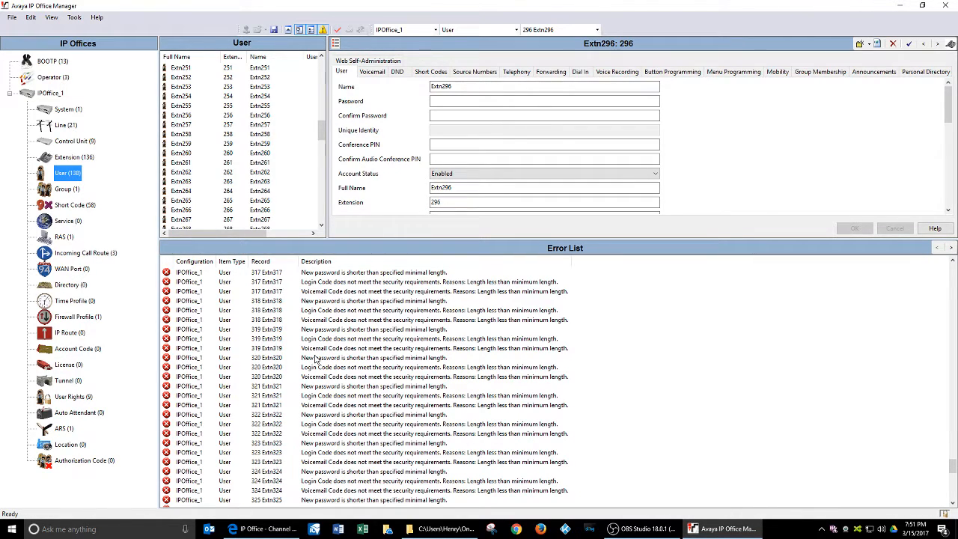
Step: Turn off Voicemail Code Complexity enforcement in the IPOffice_1 system's Voicemail settings and validate the configuration again
left_click(69, 110)
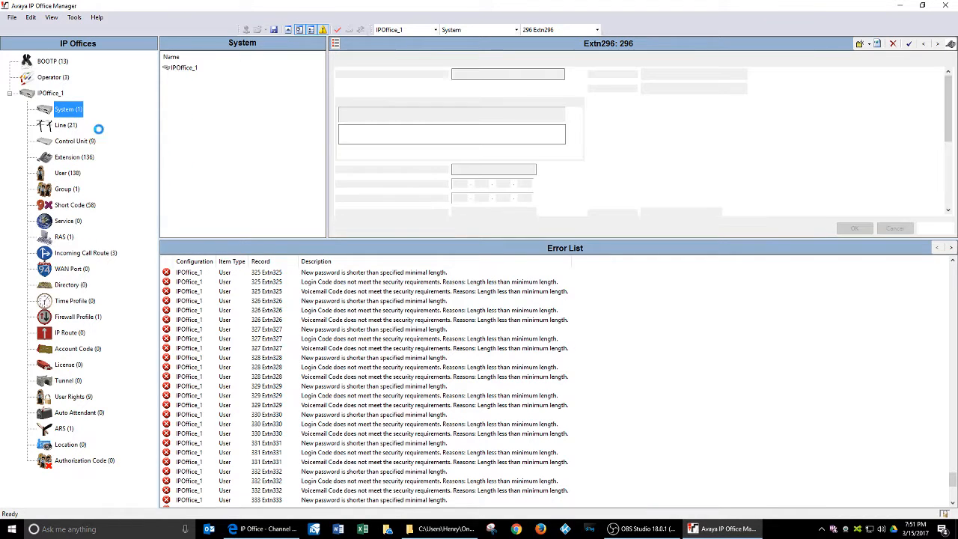
left_click(441, 63)
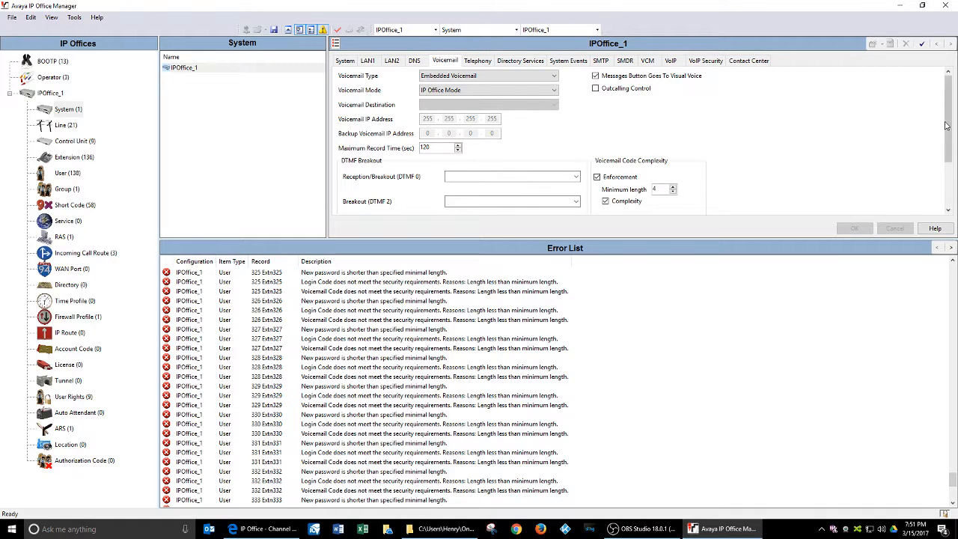
scroll(861, 174, "down", 3)
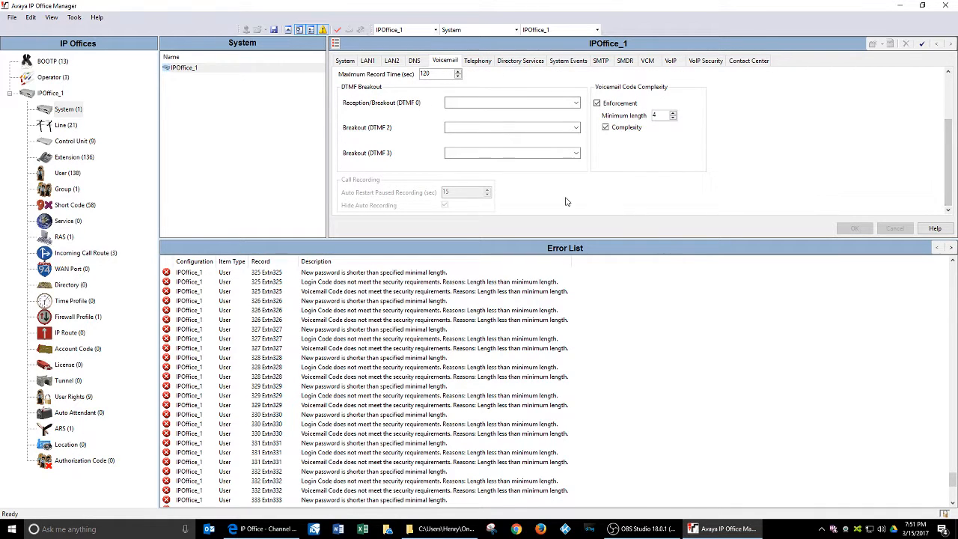
left_click(617, 106)
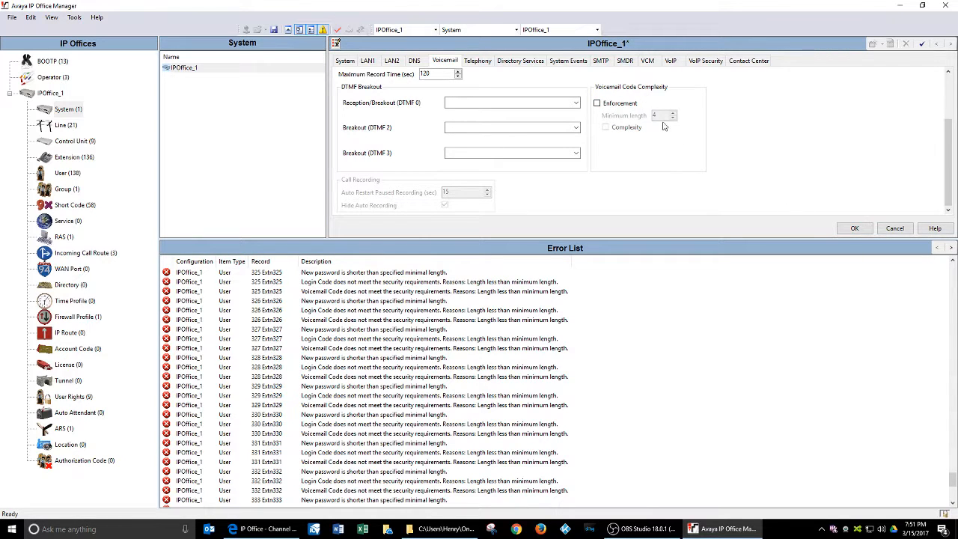
left_click(854, 229)
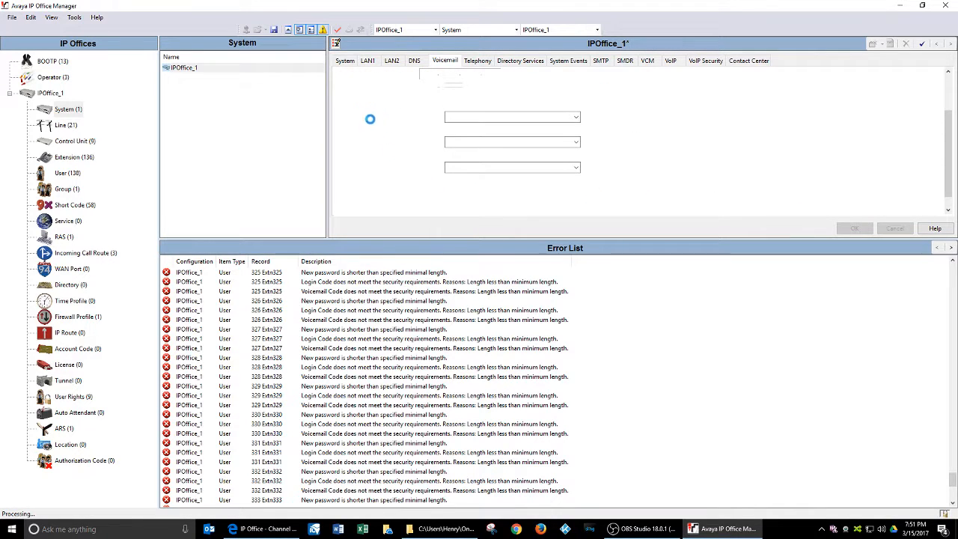
left_click(338, 31)
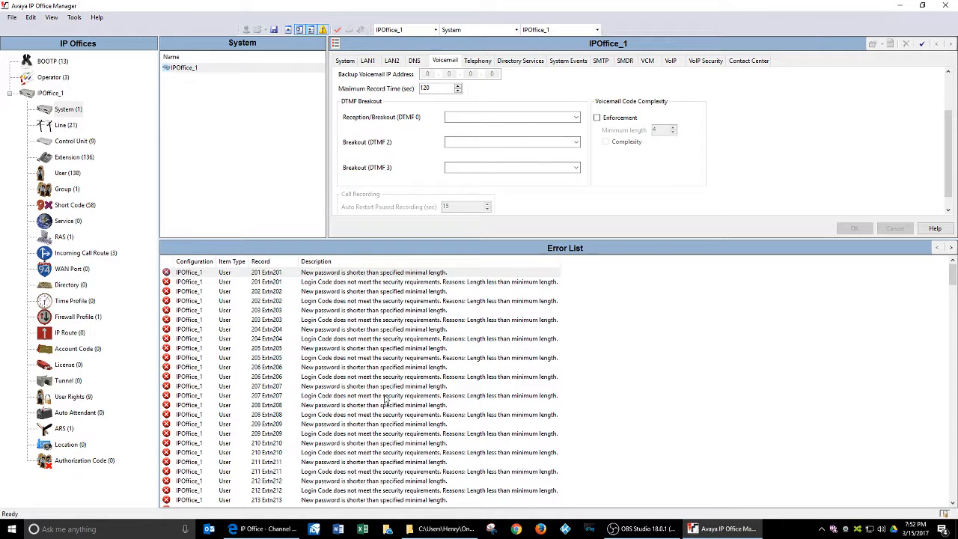
Step: Open the login code error of user Extn207, then enter and confirm the user's login code in the Supervisor Settings
left_click(370, 398)
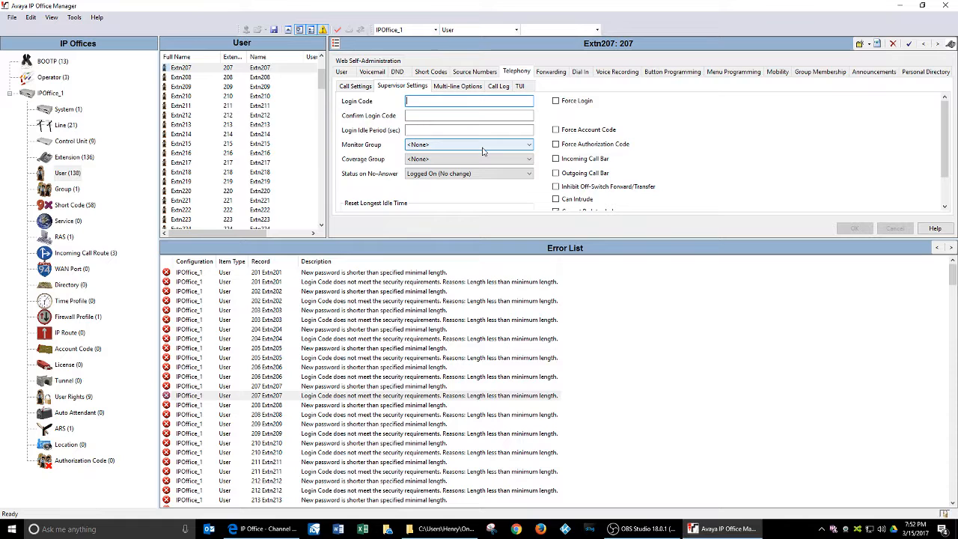
type("••")
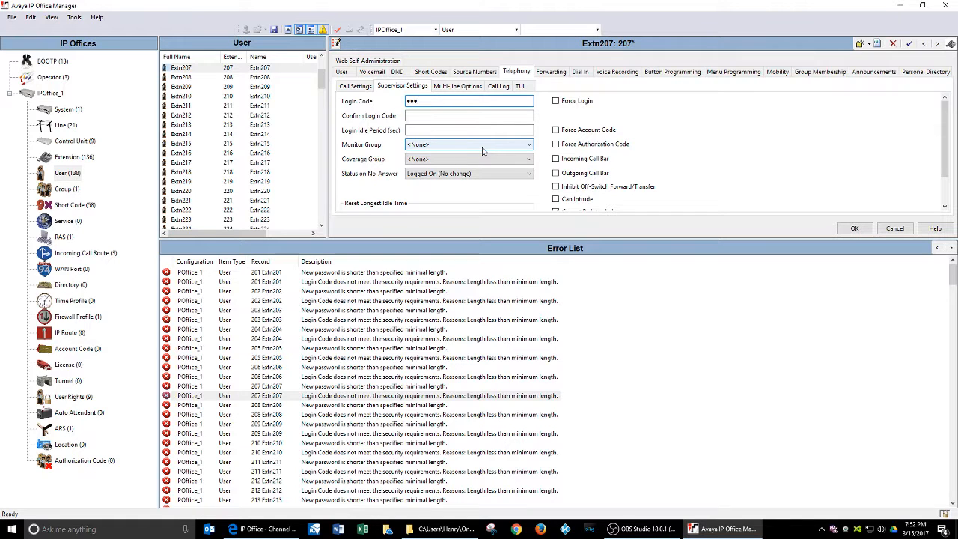
left_click(480, 115)
type("••")
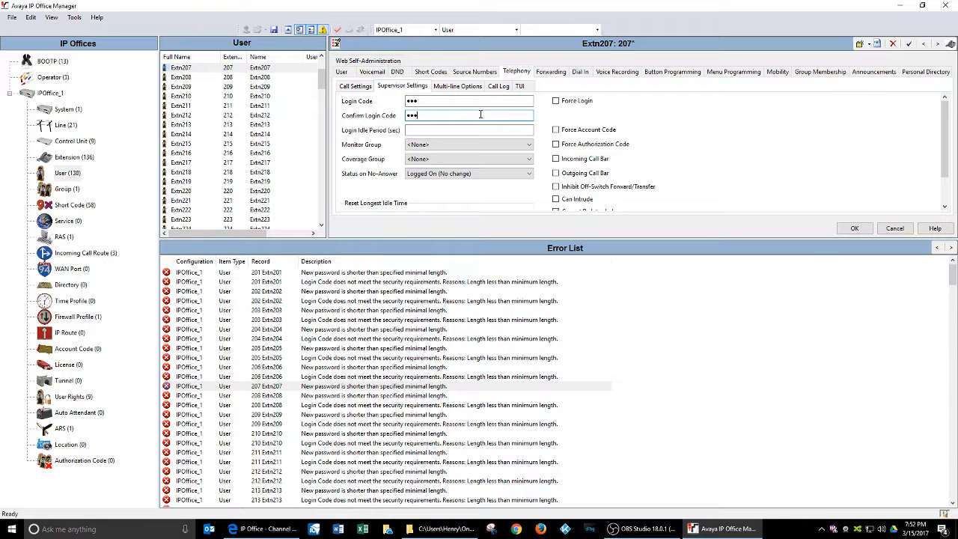
key("Return")
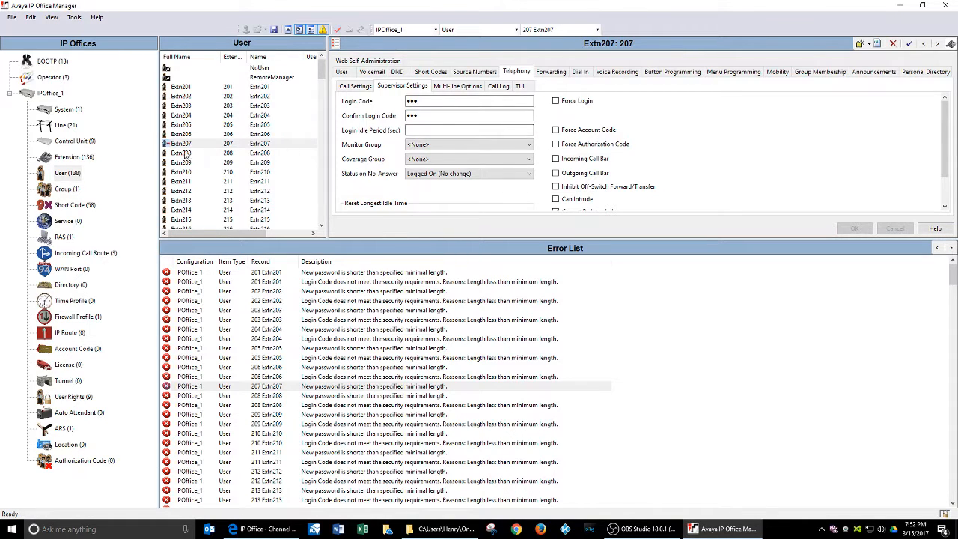
Step: Select Extn207 in the user list and shrink the error list to a small strip below the details
left_click(186, 145)
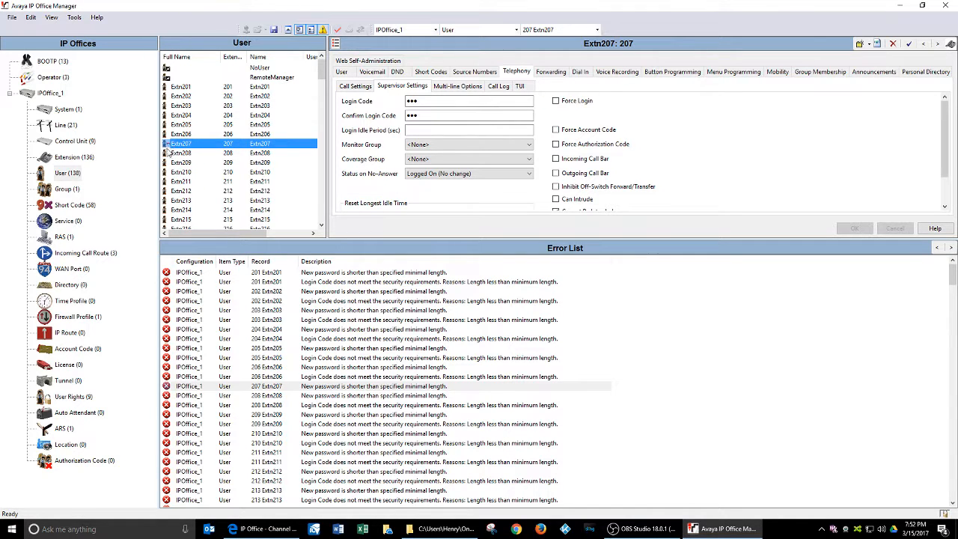
left_click(285, 239)
left_click_drag(292, 427, 292, 456)
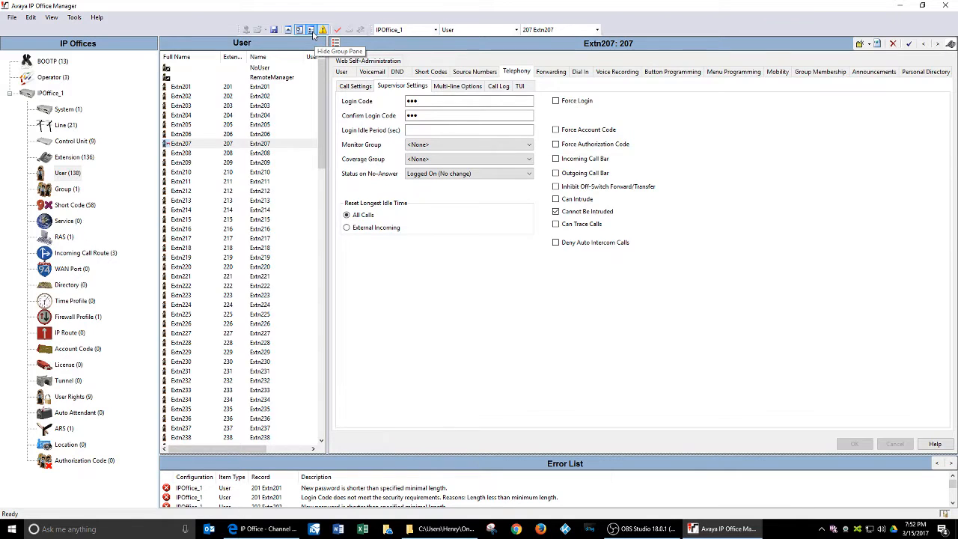
Step: Hide the group pane to view Extn207 in the navigation tree, then collapse the User branch and restore the pane
left_click(311, 30)
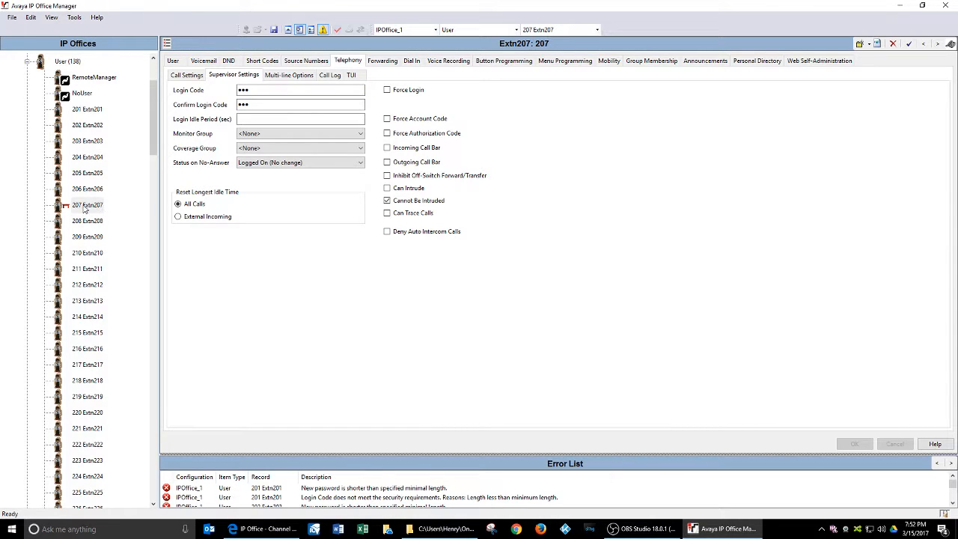
left_click(74, 209)
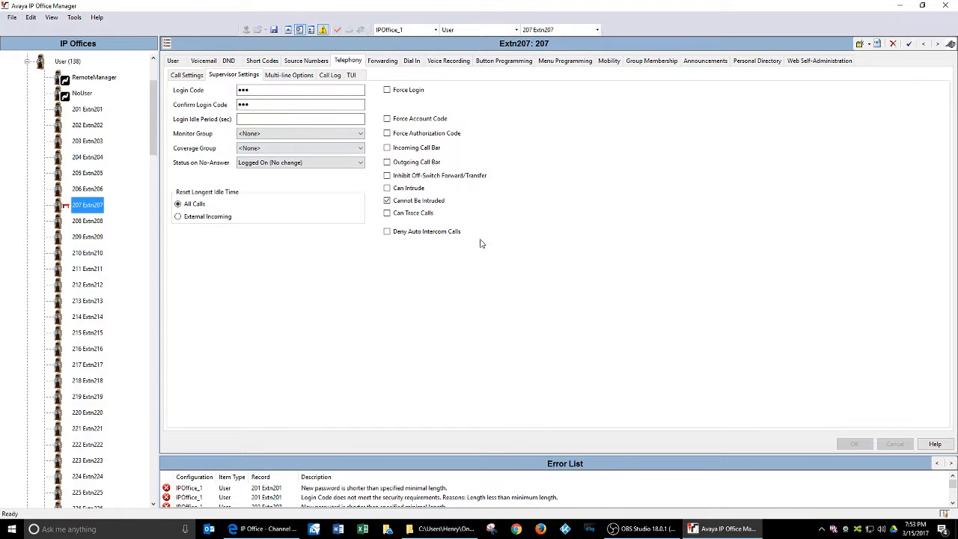
left_click(28, 62)
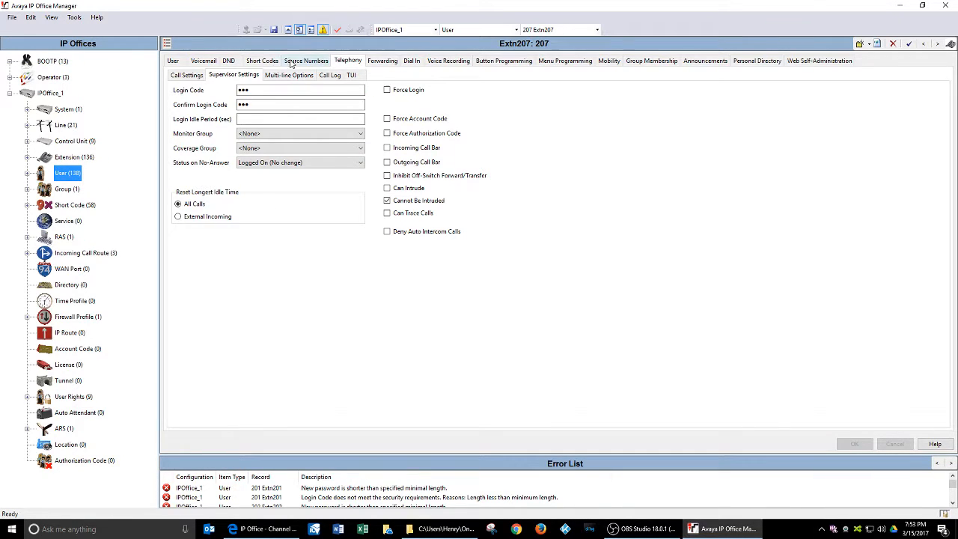
left_click(311, 30)
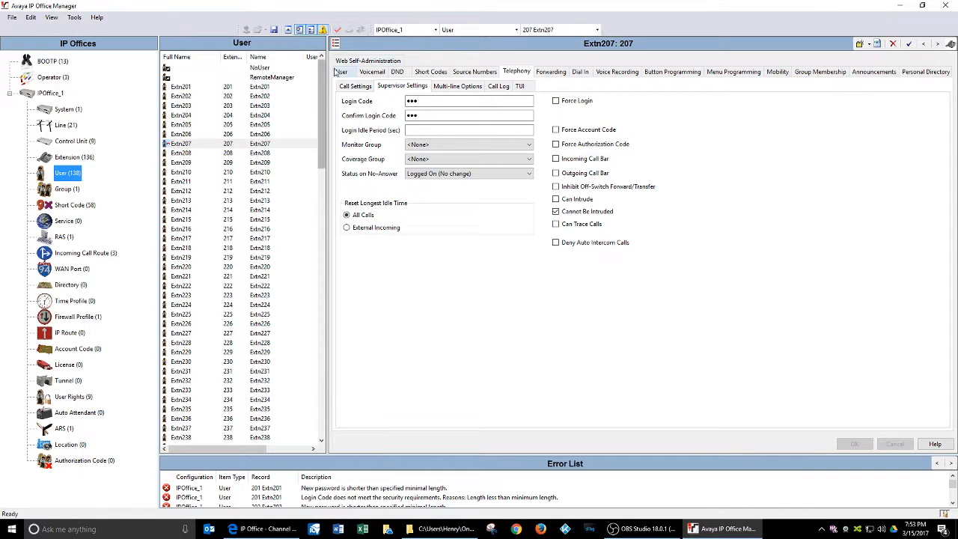
Step: Hide the error list, then check the Login Code error details and the Telephony call settings of Extn207
left_click(323, 30)
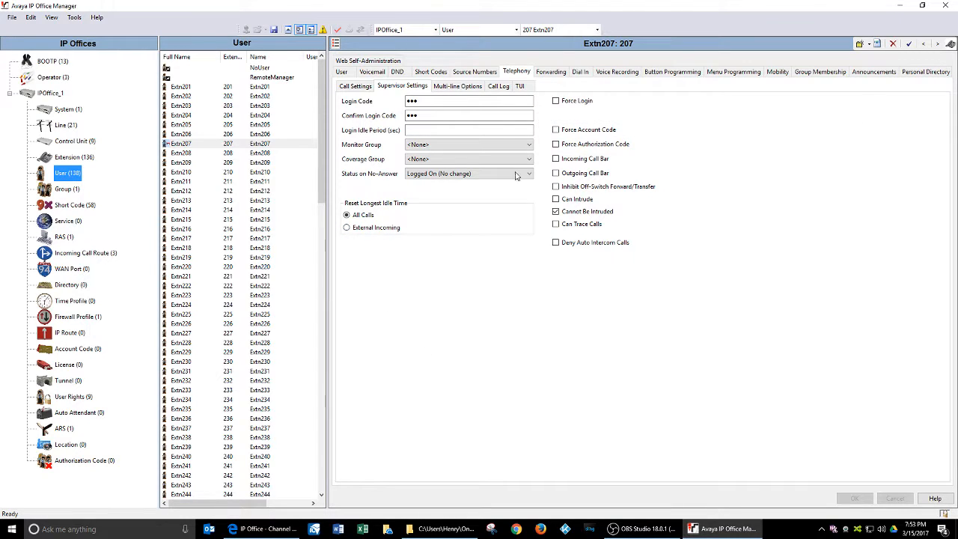
mouse_move(538, 102)
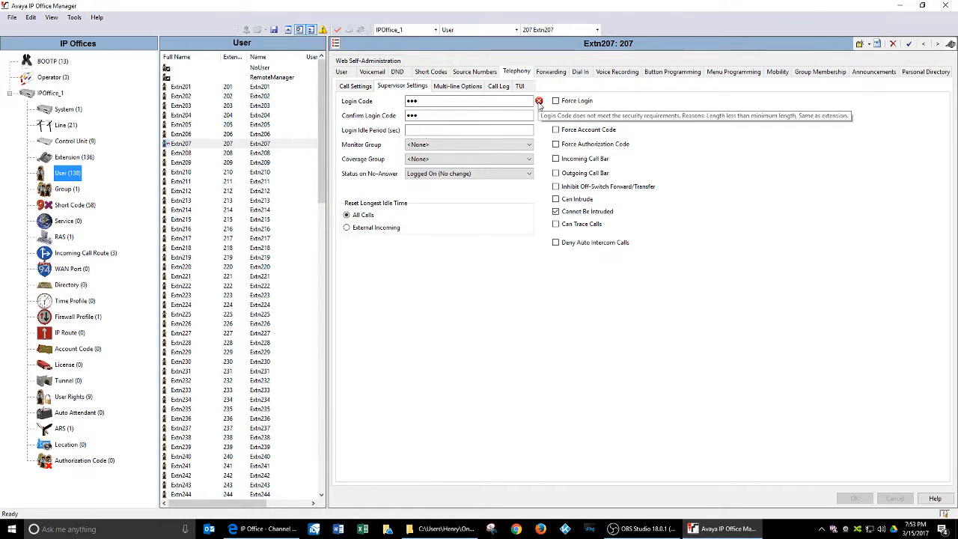
left_click(411, 101)
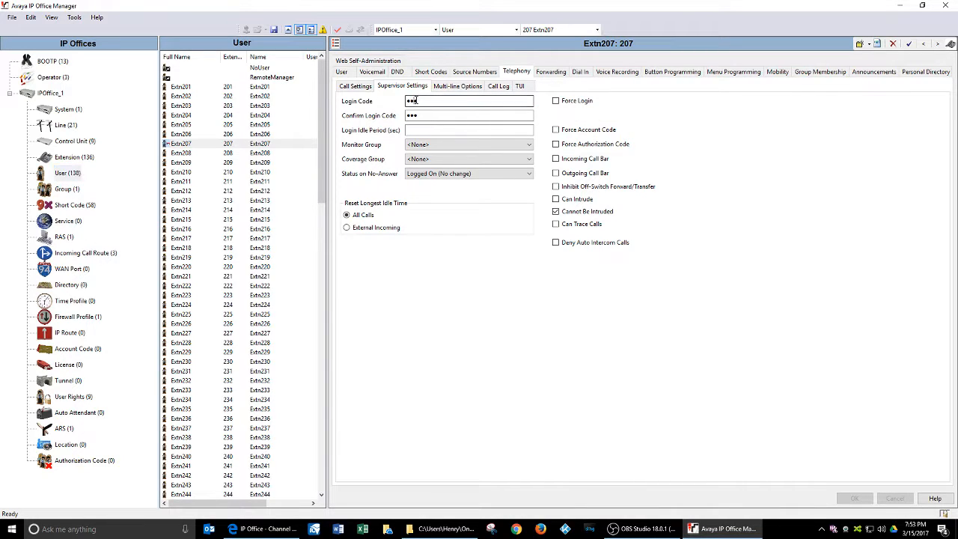
left_click(356, 86)
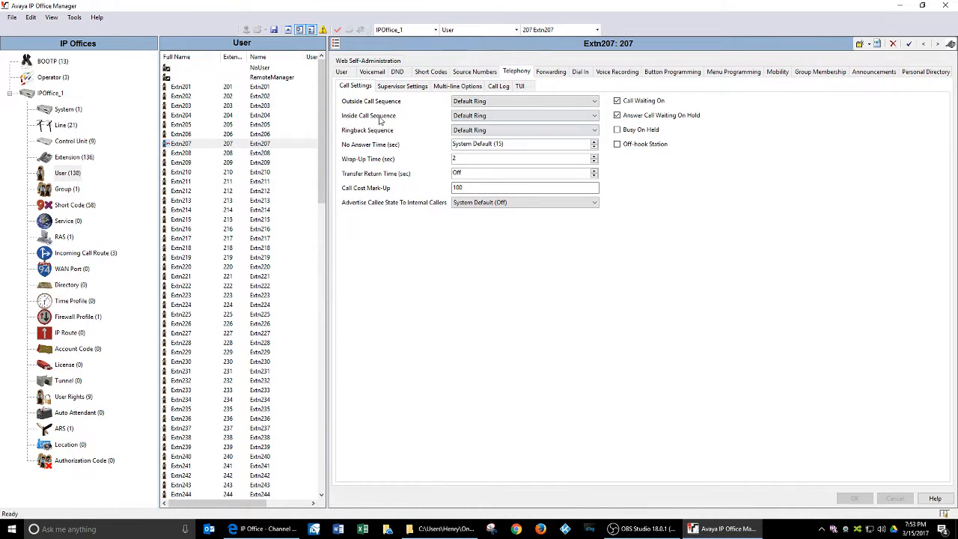
left_click(180, 145)
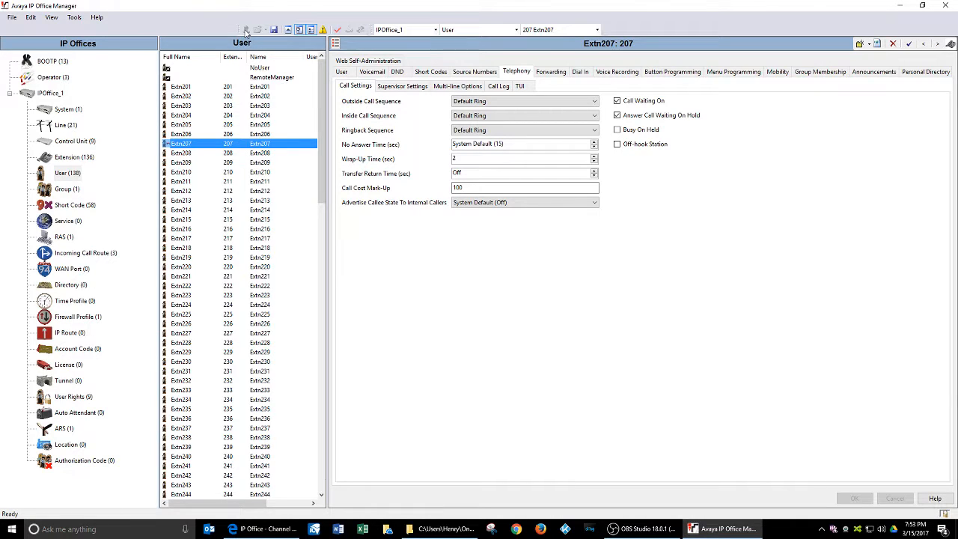
Step: Line up the main and navigation toolbars next to each other, and hide the group and navigation panes
left_click_drag(245, 33, 6, 31)
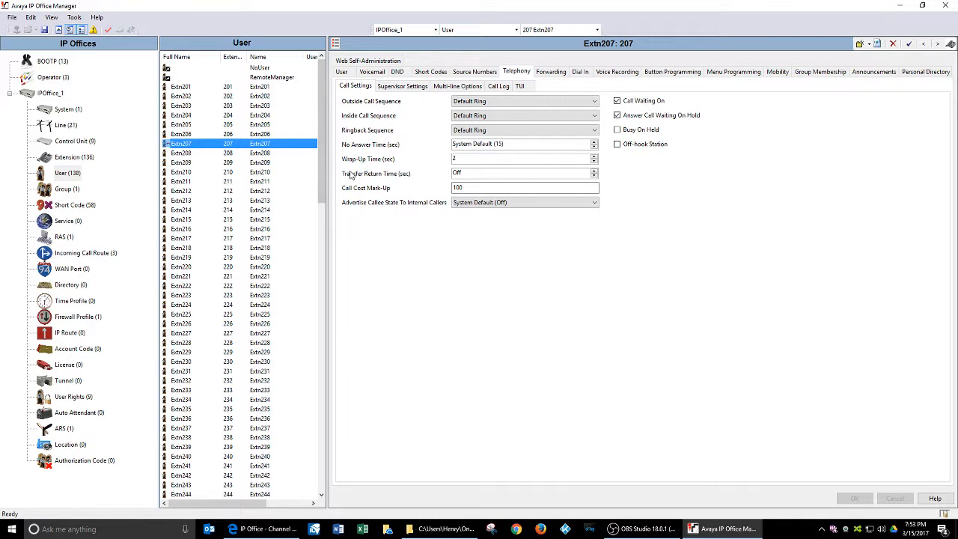
left_click(83, 33)
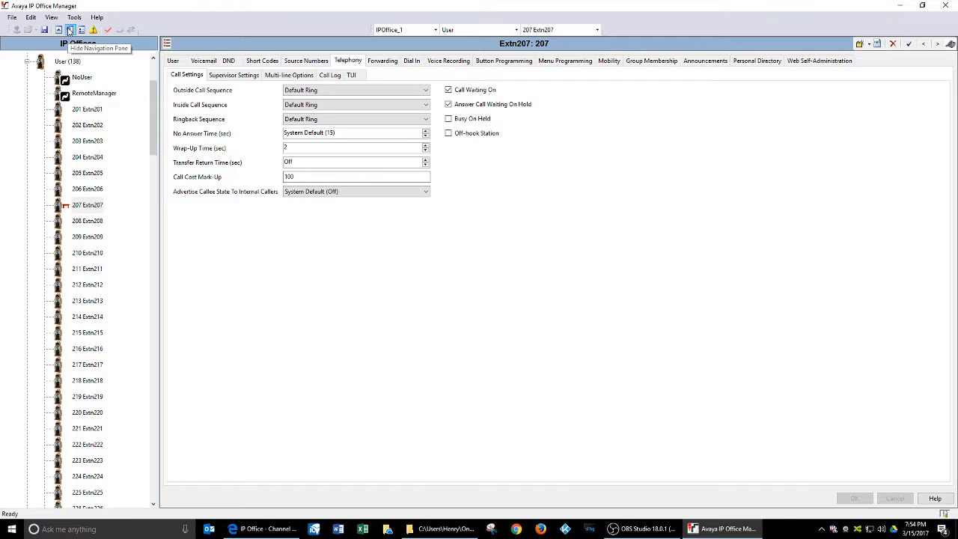
left_click(69, 30)
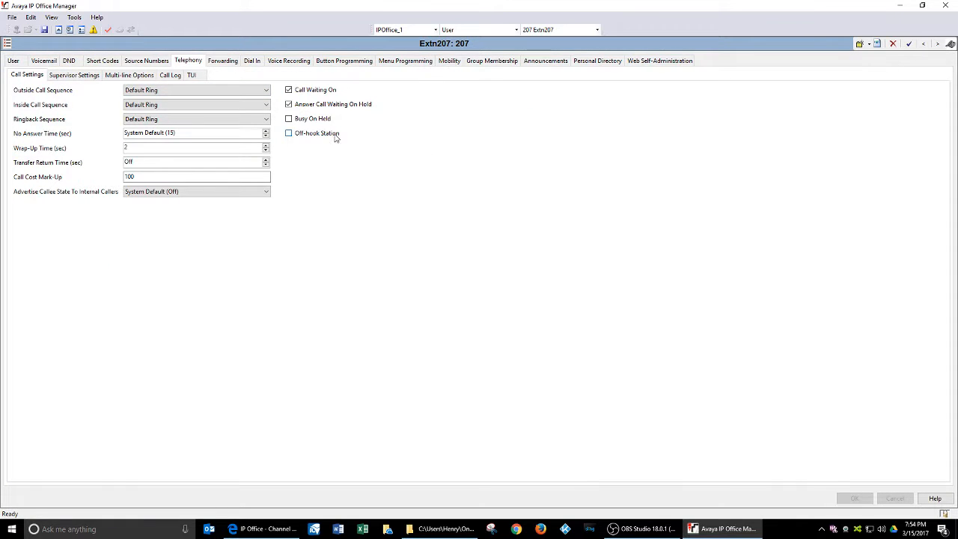
left_click_drag(371, 28, 144, 32)
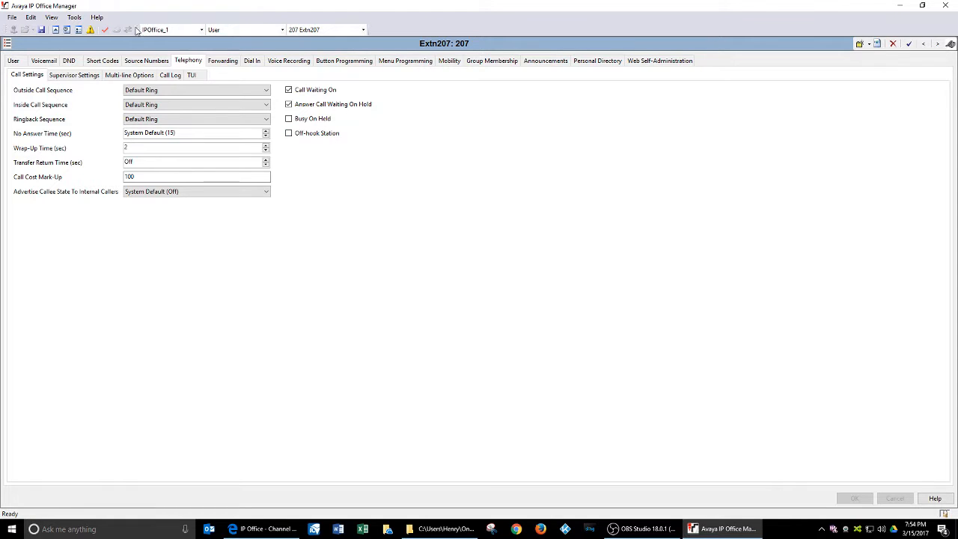
Step: Check the system choices, then switch from the user record to the Incoming Call Route entry that has an incoming number
left_click(201, 30)
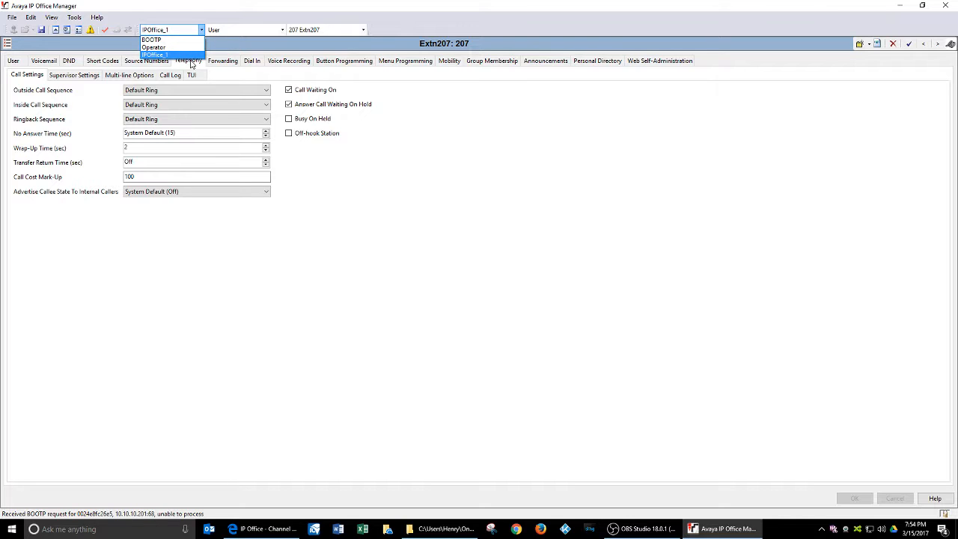
left_click(282, 14)
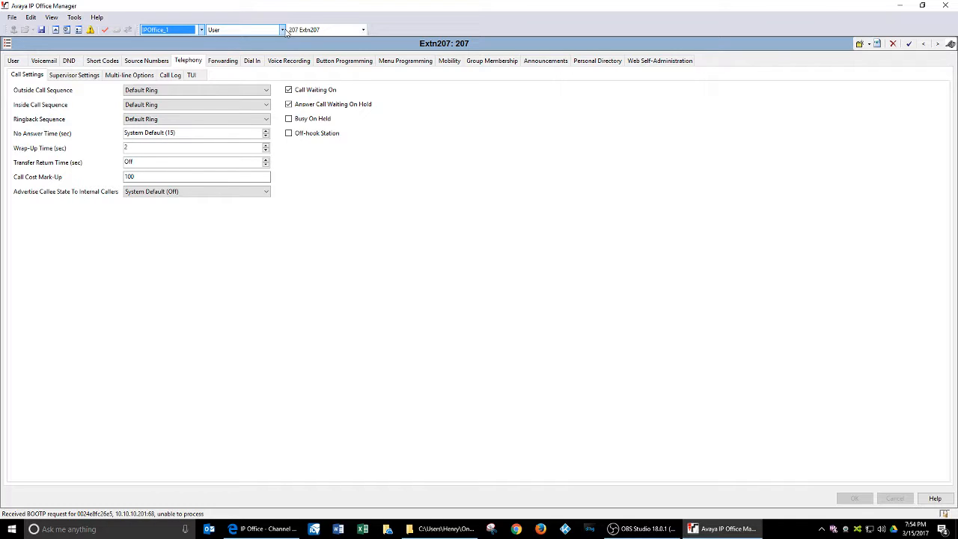
left_click(283, 30)
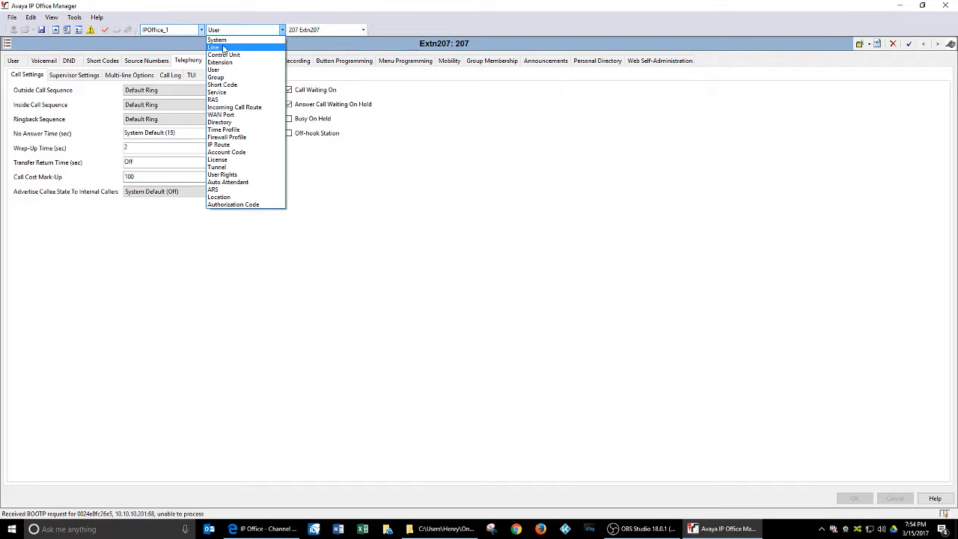
left_click(229, 107)
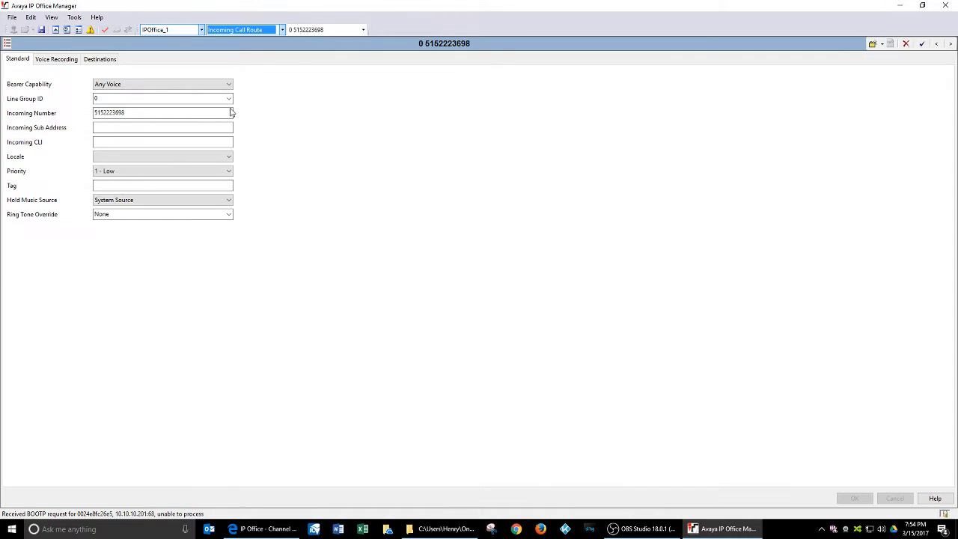
left_click(345, 30)
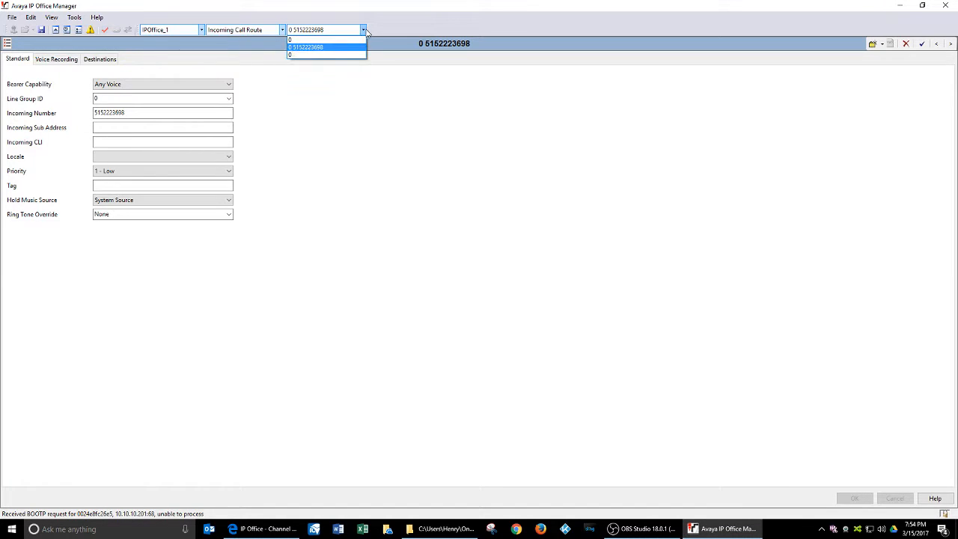
left_click(326, 47)
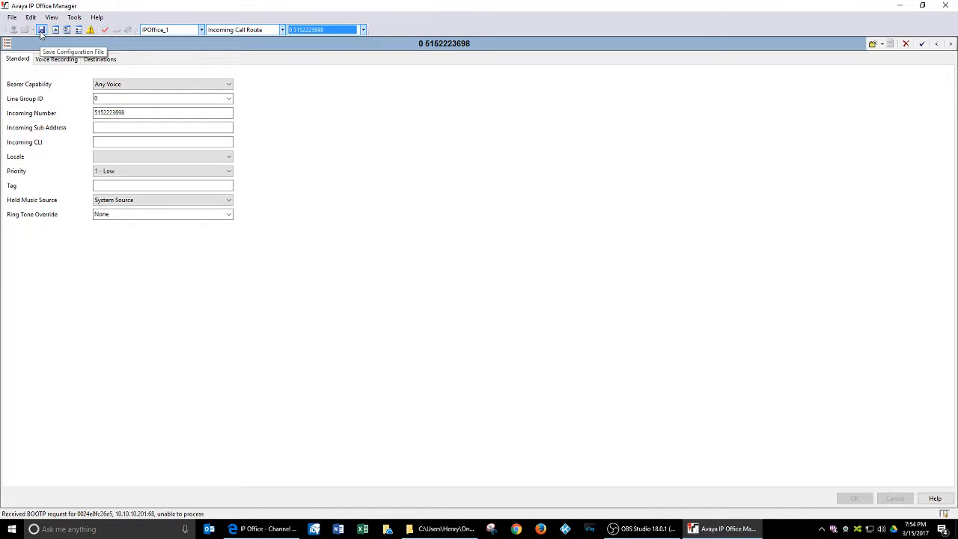
Step: Save a copy of the configuration to the Desktop as IPOffice_1.cfg, unencrypted with the password left empty
left_click(12, 17)
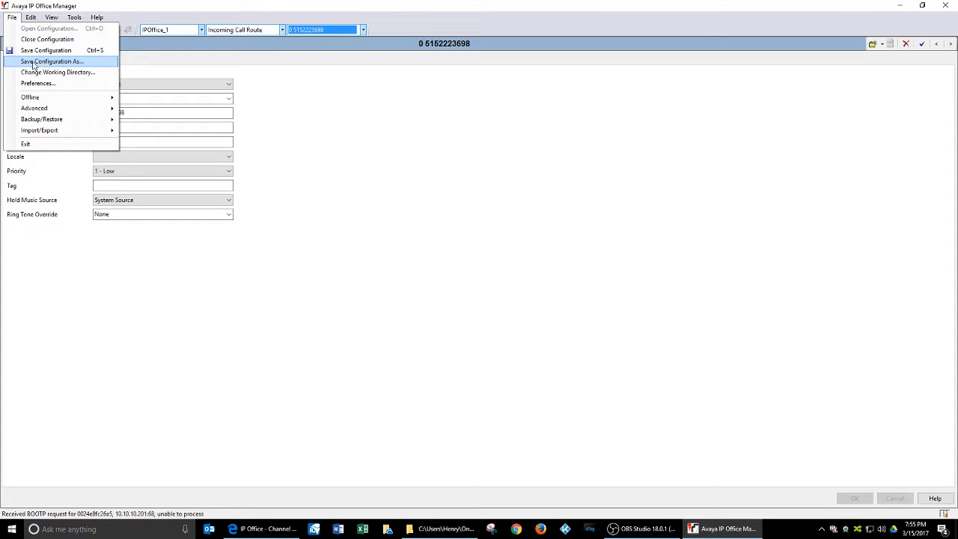
left_click(60, 52)
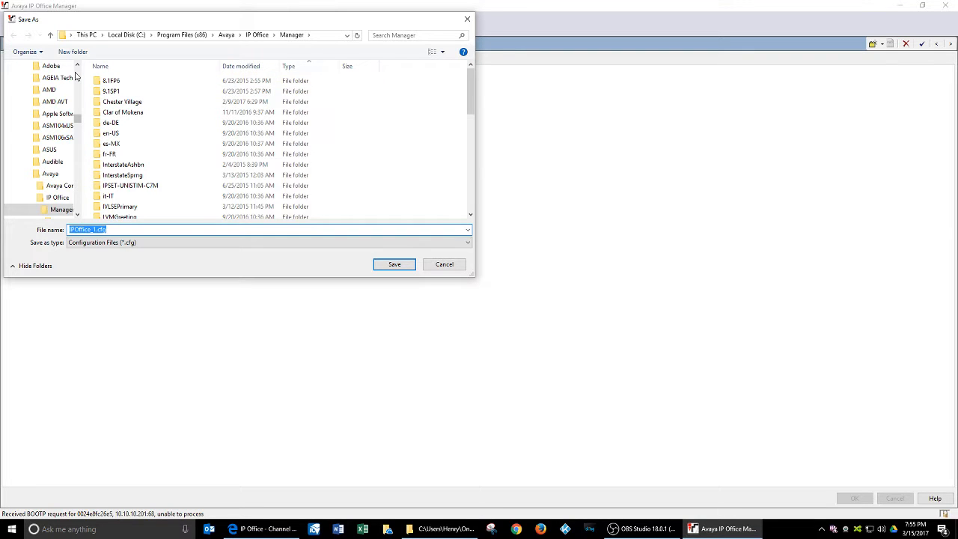
left_click_drag(77, 123, 77, 70)
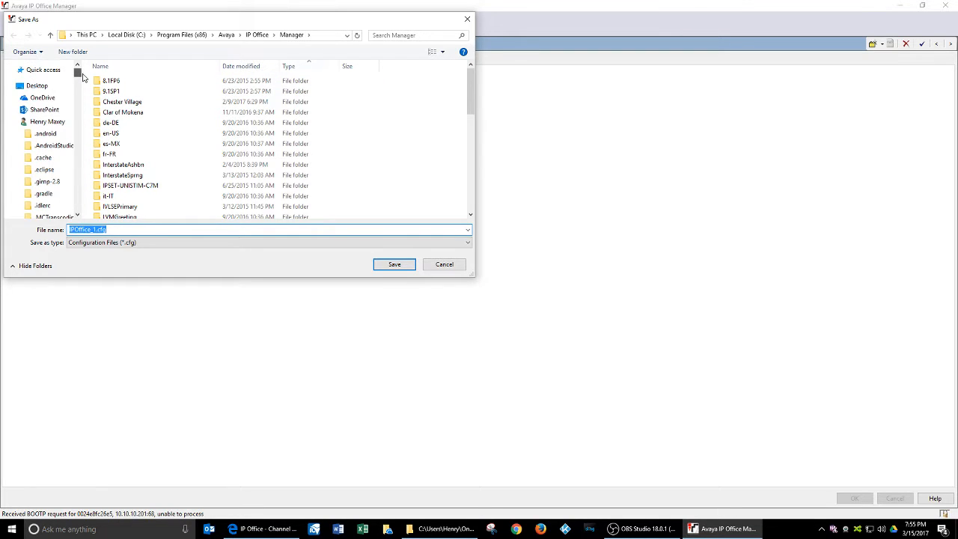
left_click(43, 87)
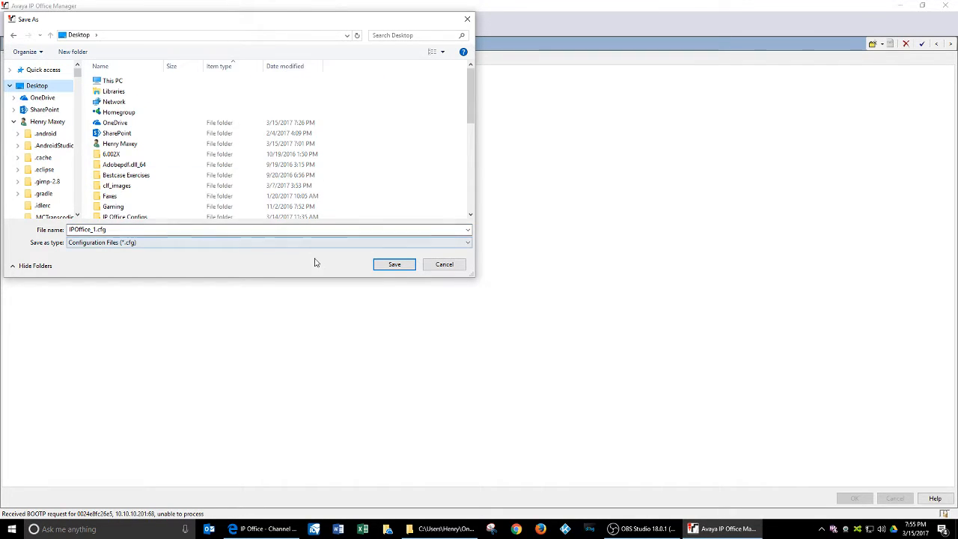
left_click(394, 266)
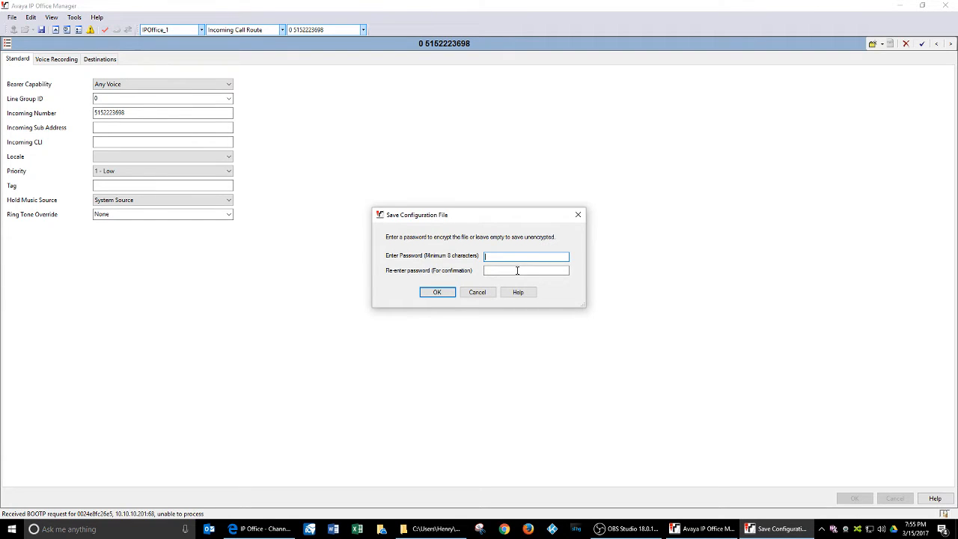
left_click(437, 292)
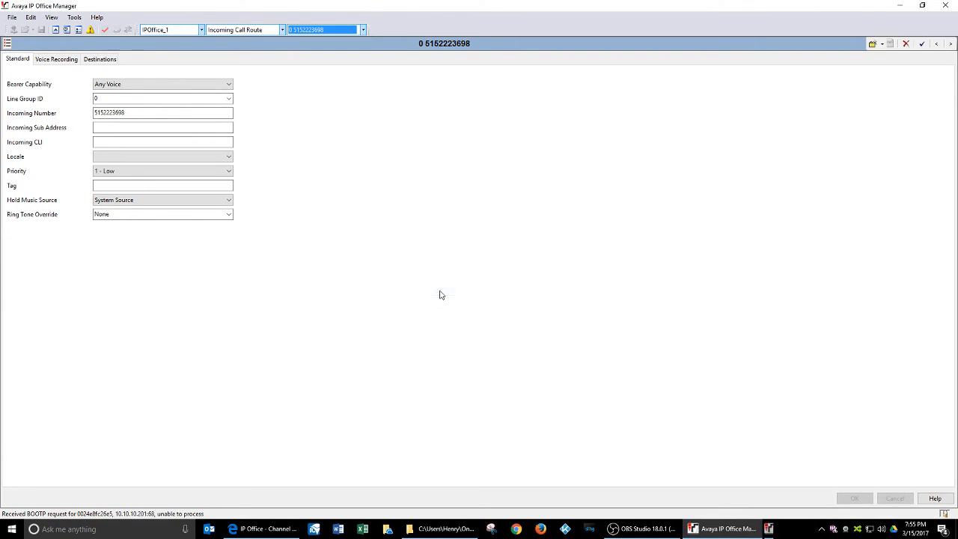